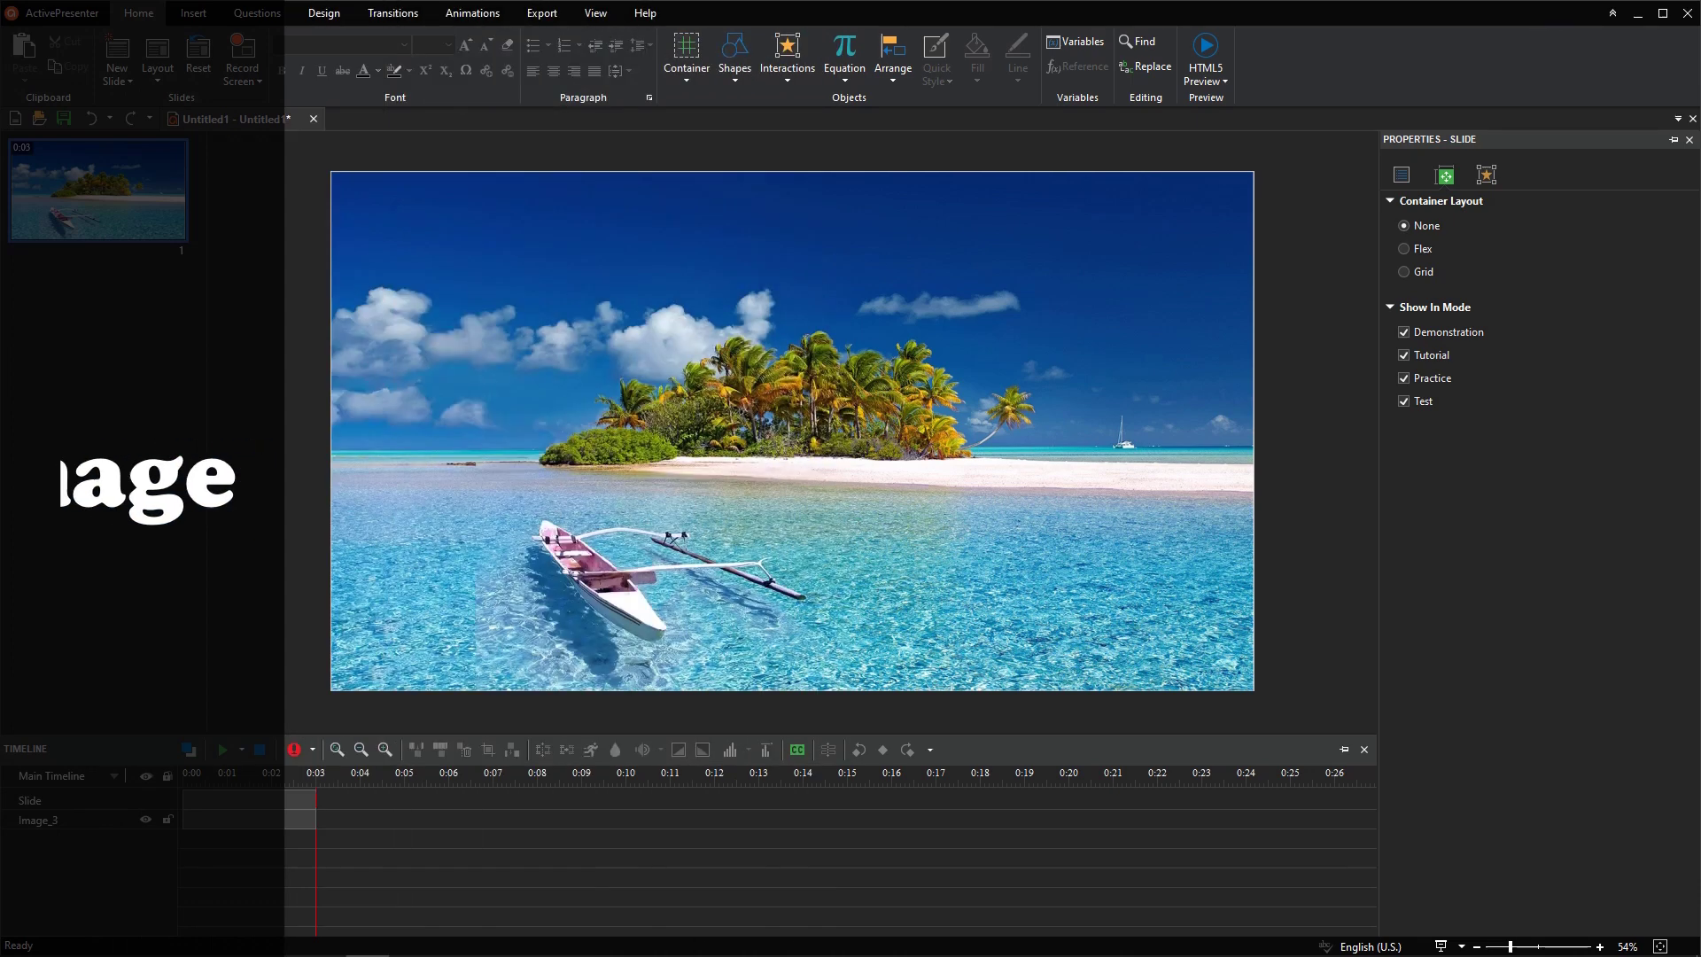
- Select the tropical island photo on the slide
left_click(1010, 221)
- Crop the island photo in the image editor to a wide island-and-beach strip
right_click(1011, 221)
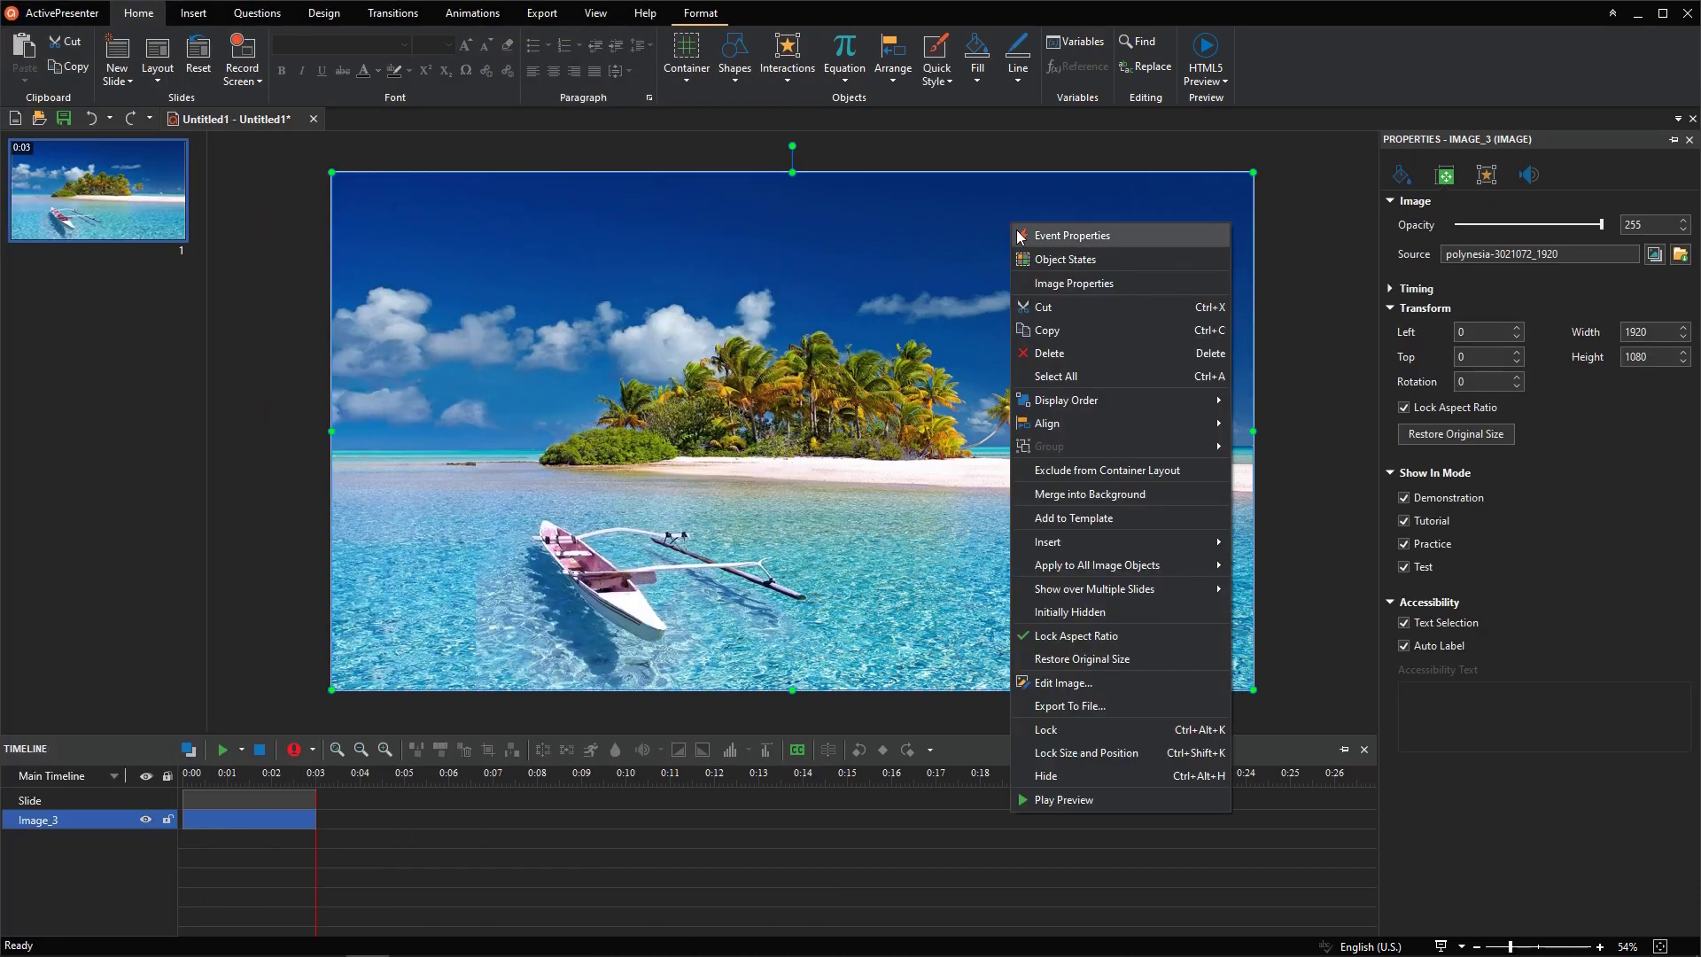
left_click(1061, 682)
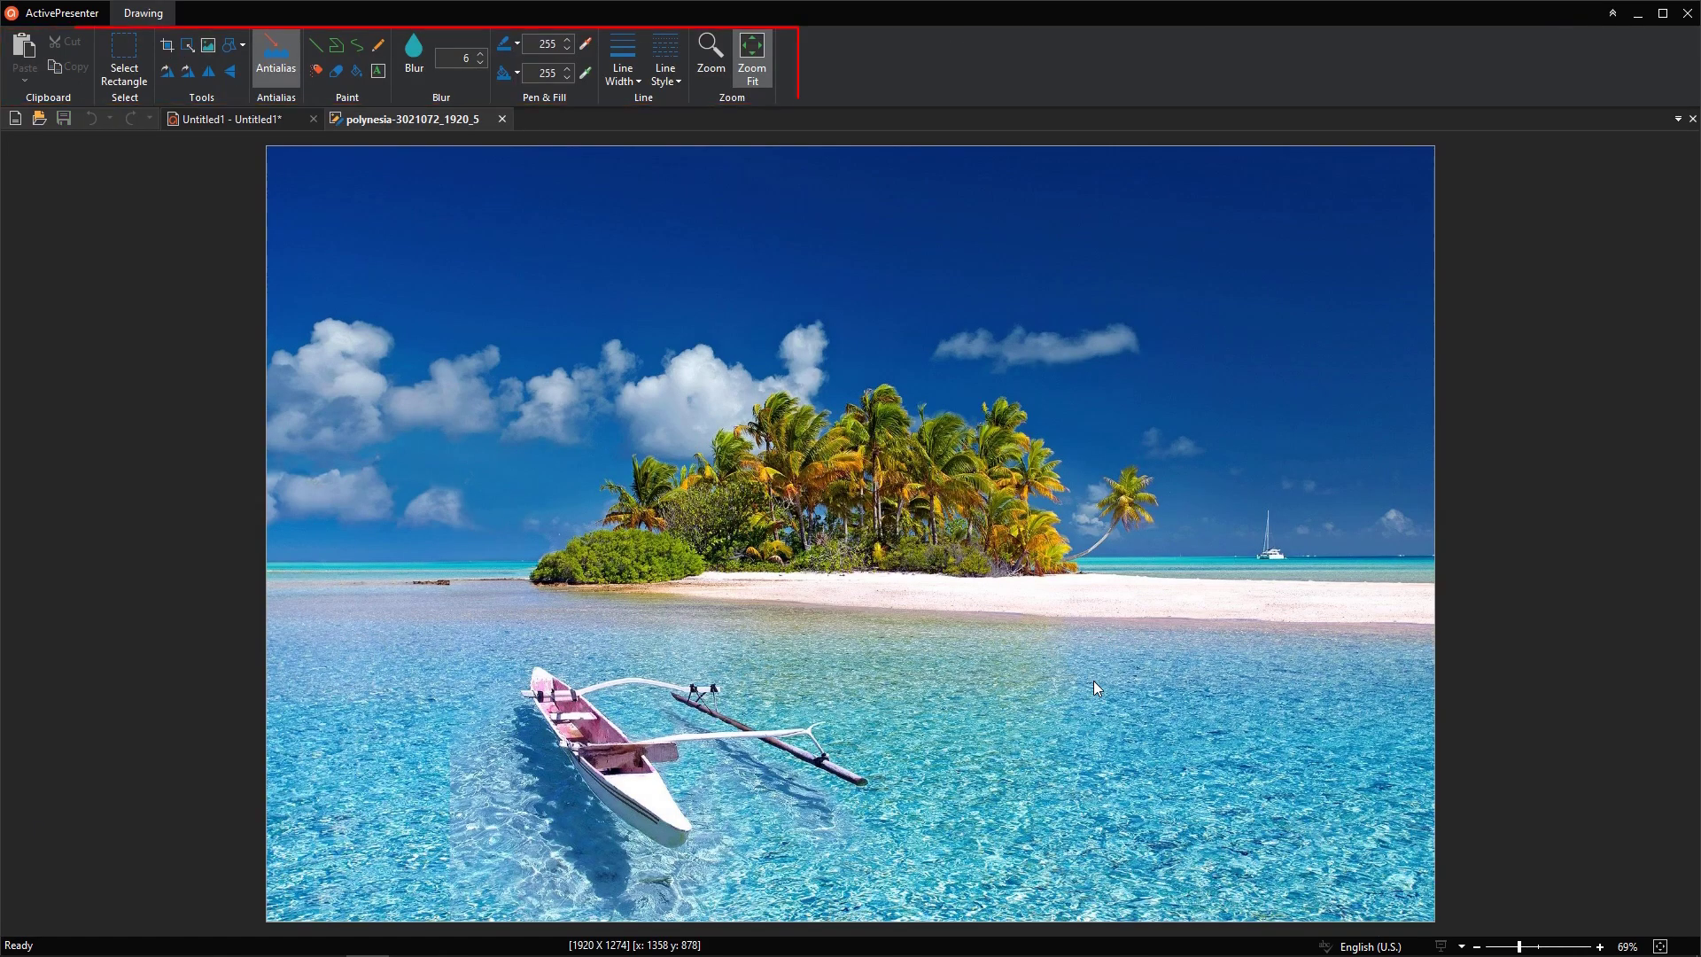
left_click(167, 51)
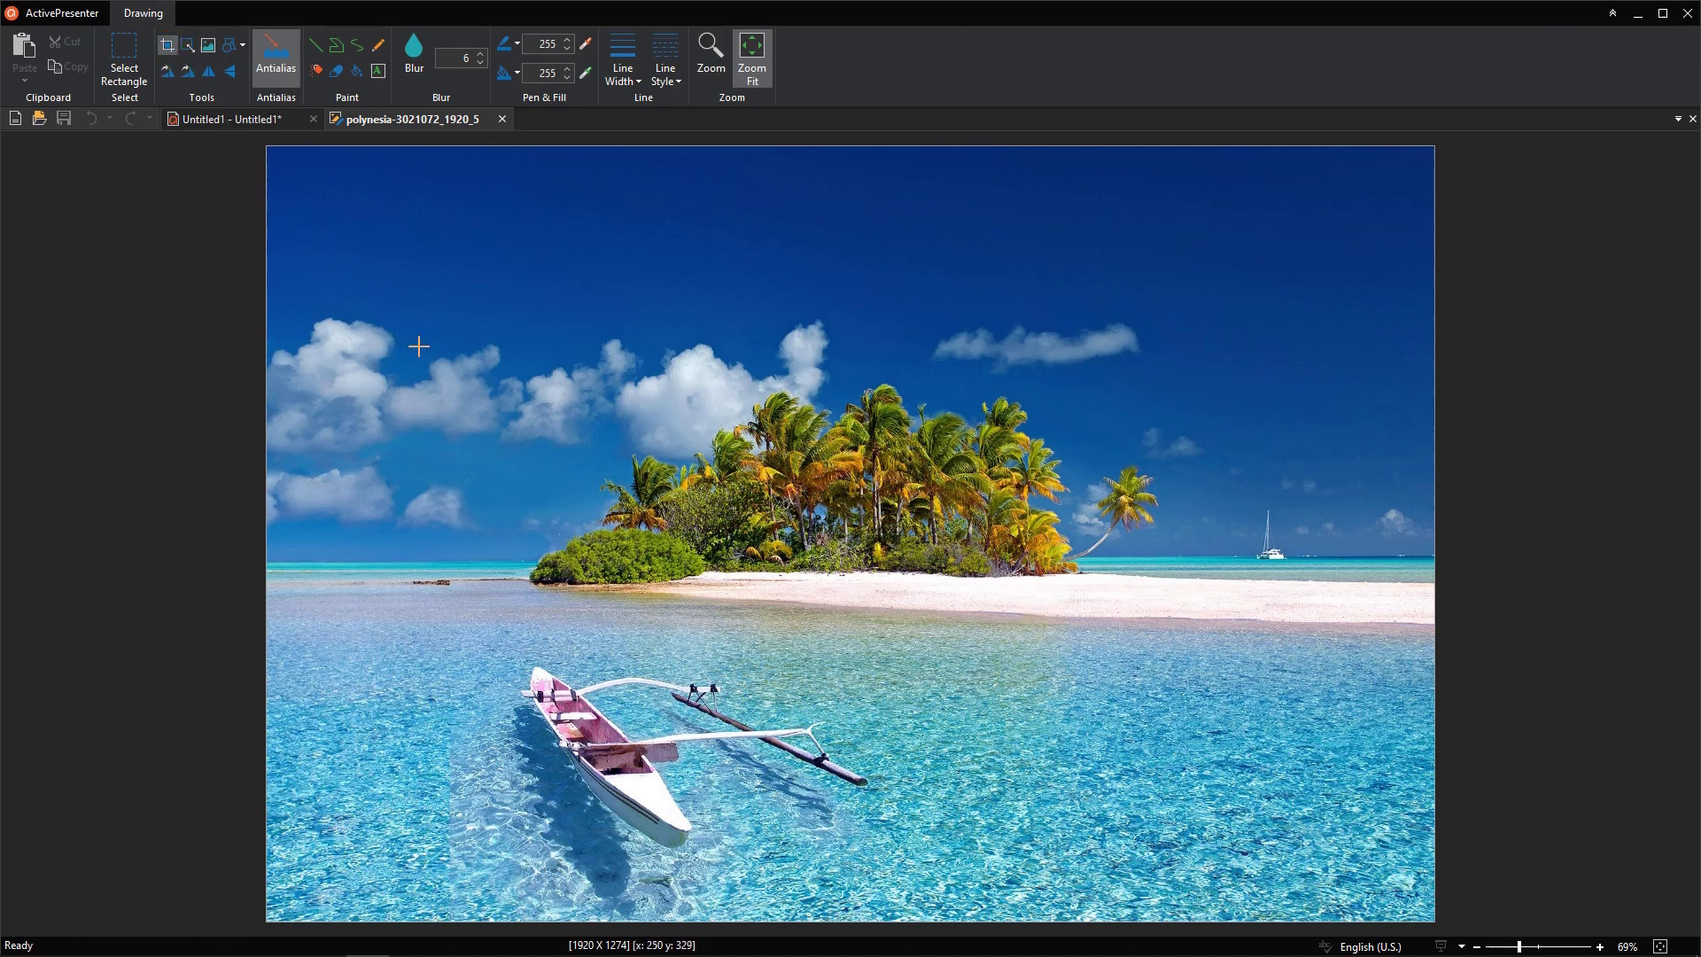
mouse_move(419, 348)
left_mouse_down()
mouse_move(1185, 629)
mouse_move(1315, 603)
left_mouse_up()
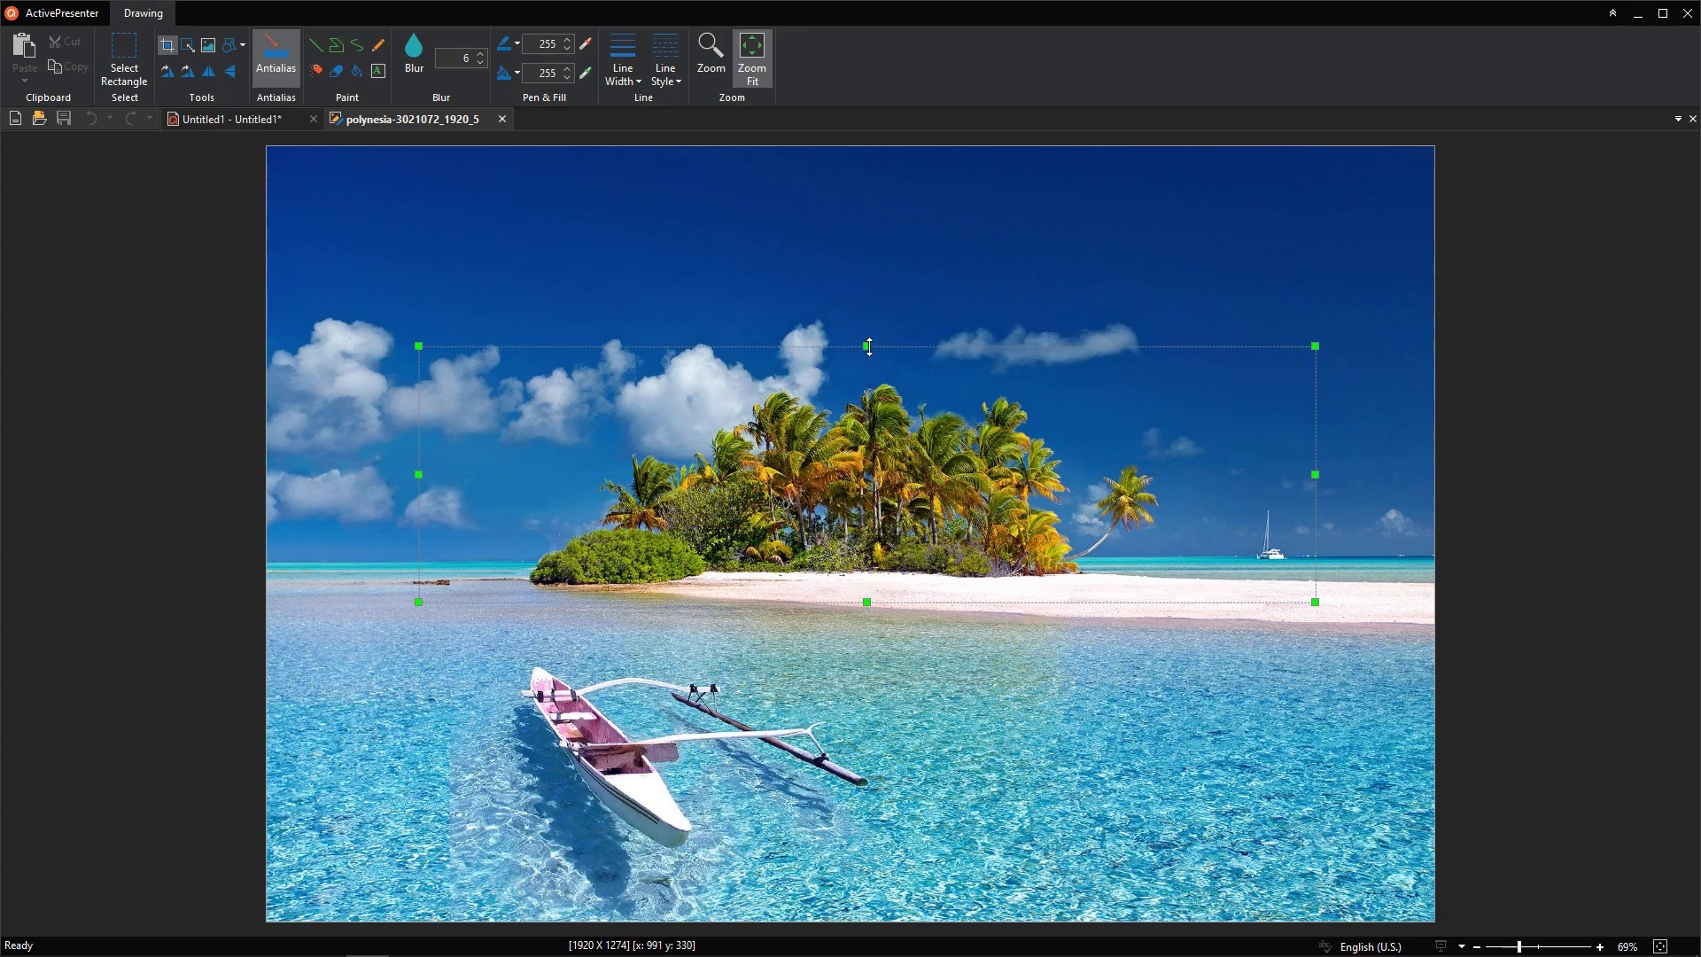
left_click_drag(868, 348, 867, 362)
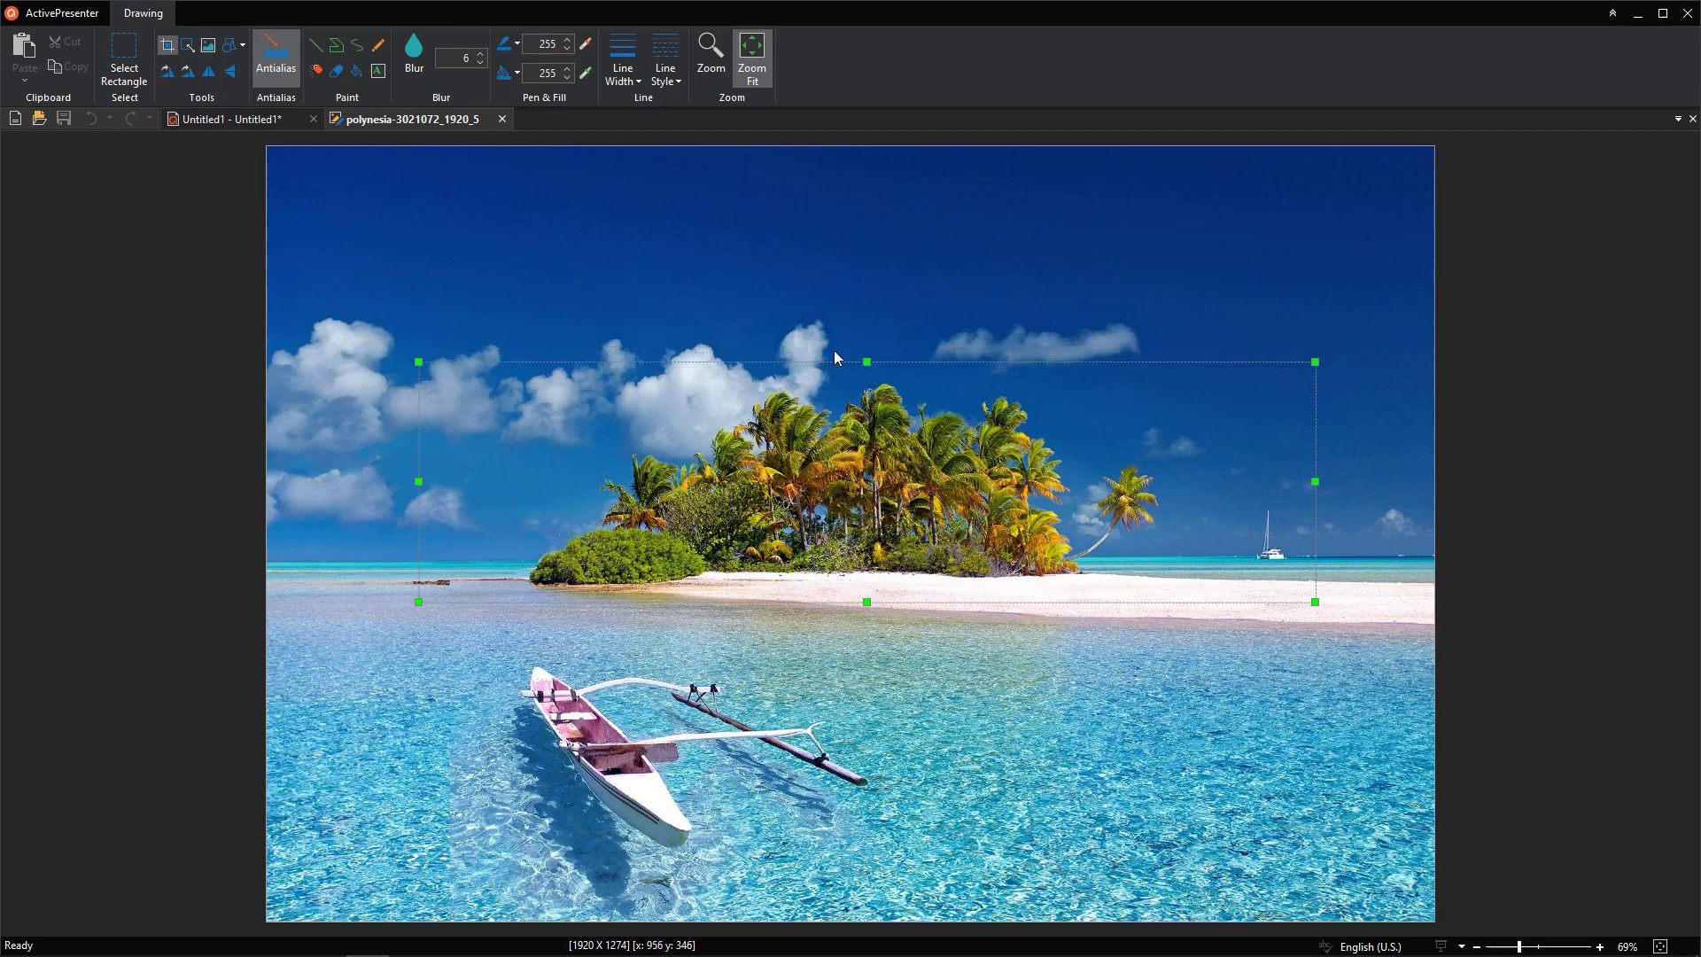
left_click(167, 48)
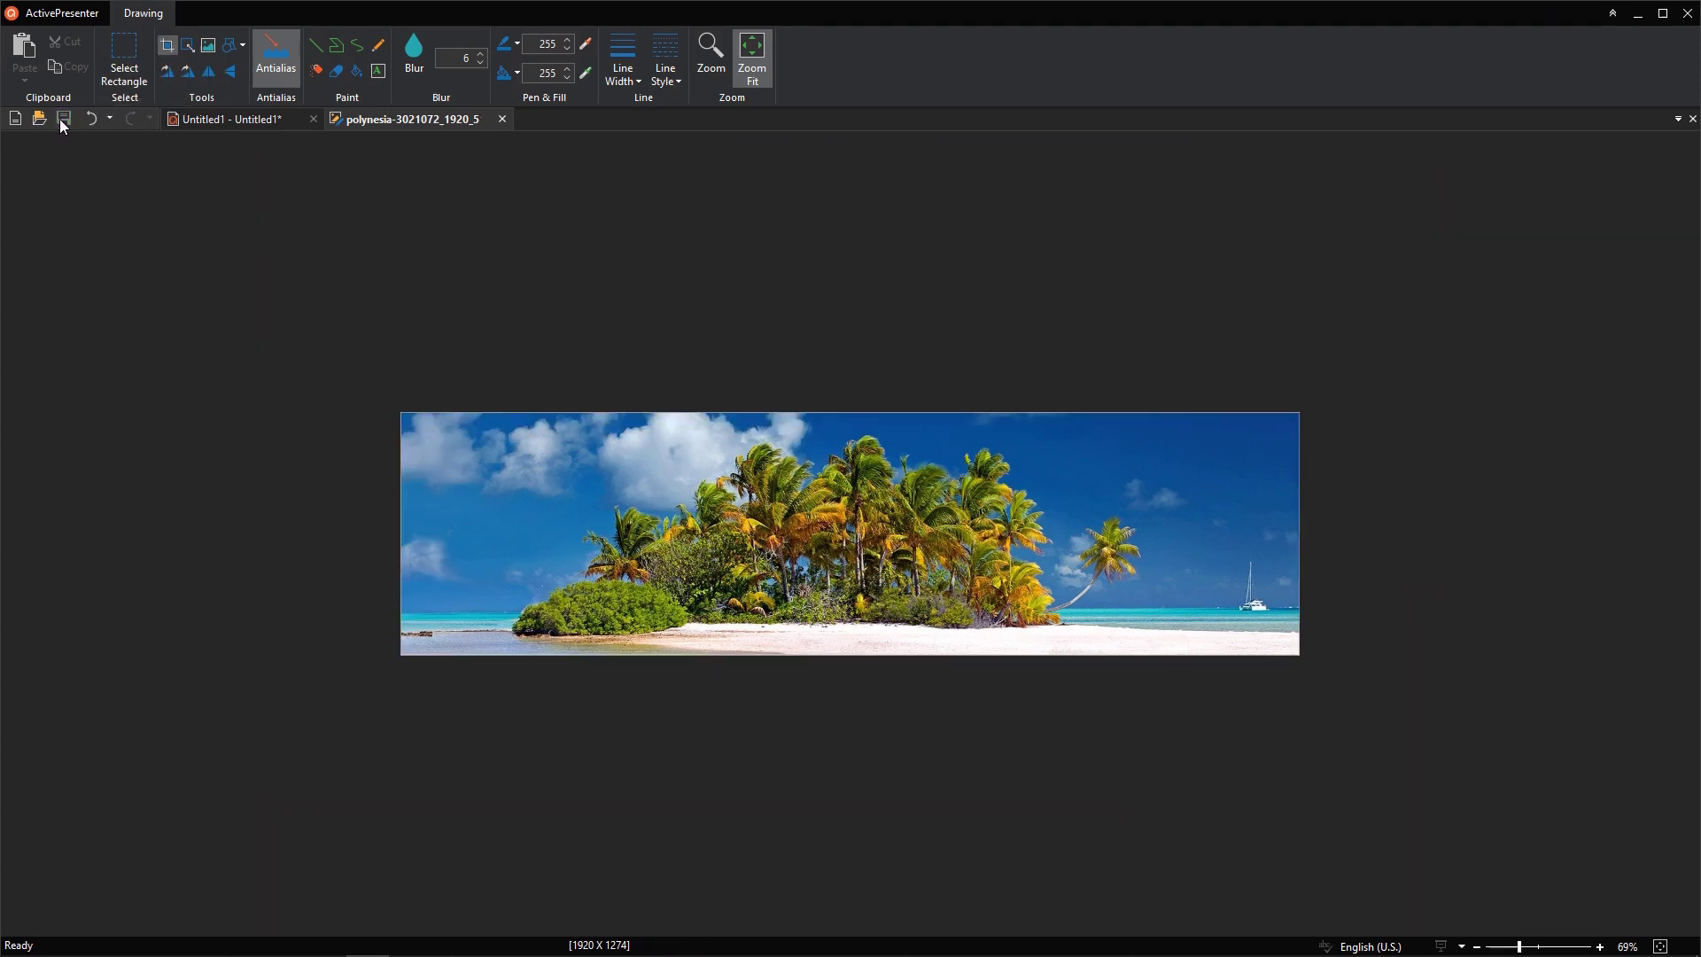
- Back on the slide, restore the island strip's original size and centre it
left_click(501, 118)
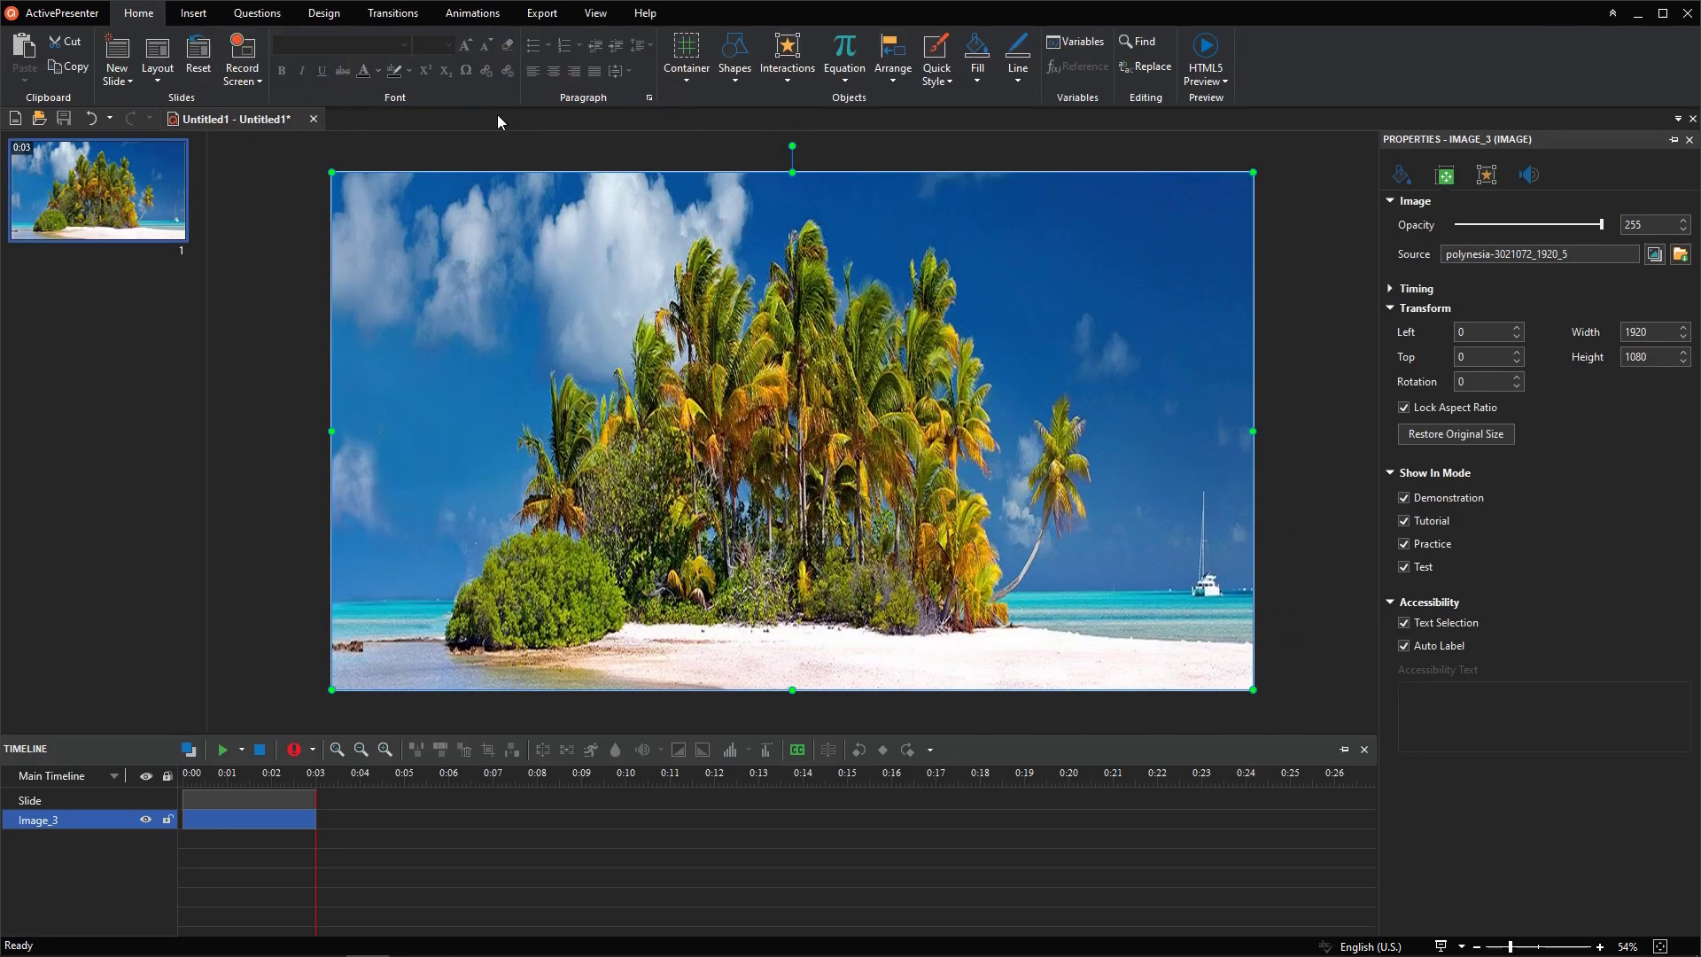
left_click(1144, 346)
left_click(1455, 433)
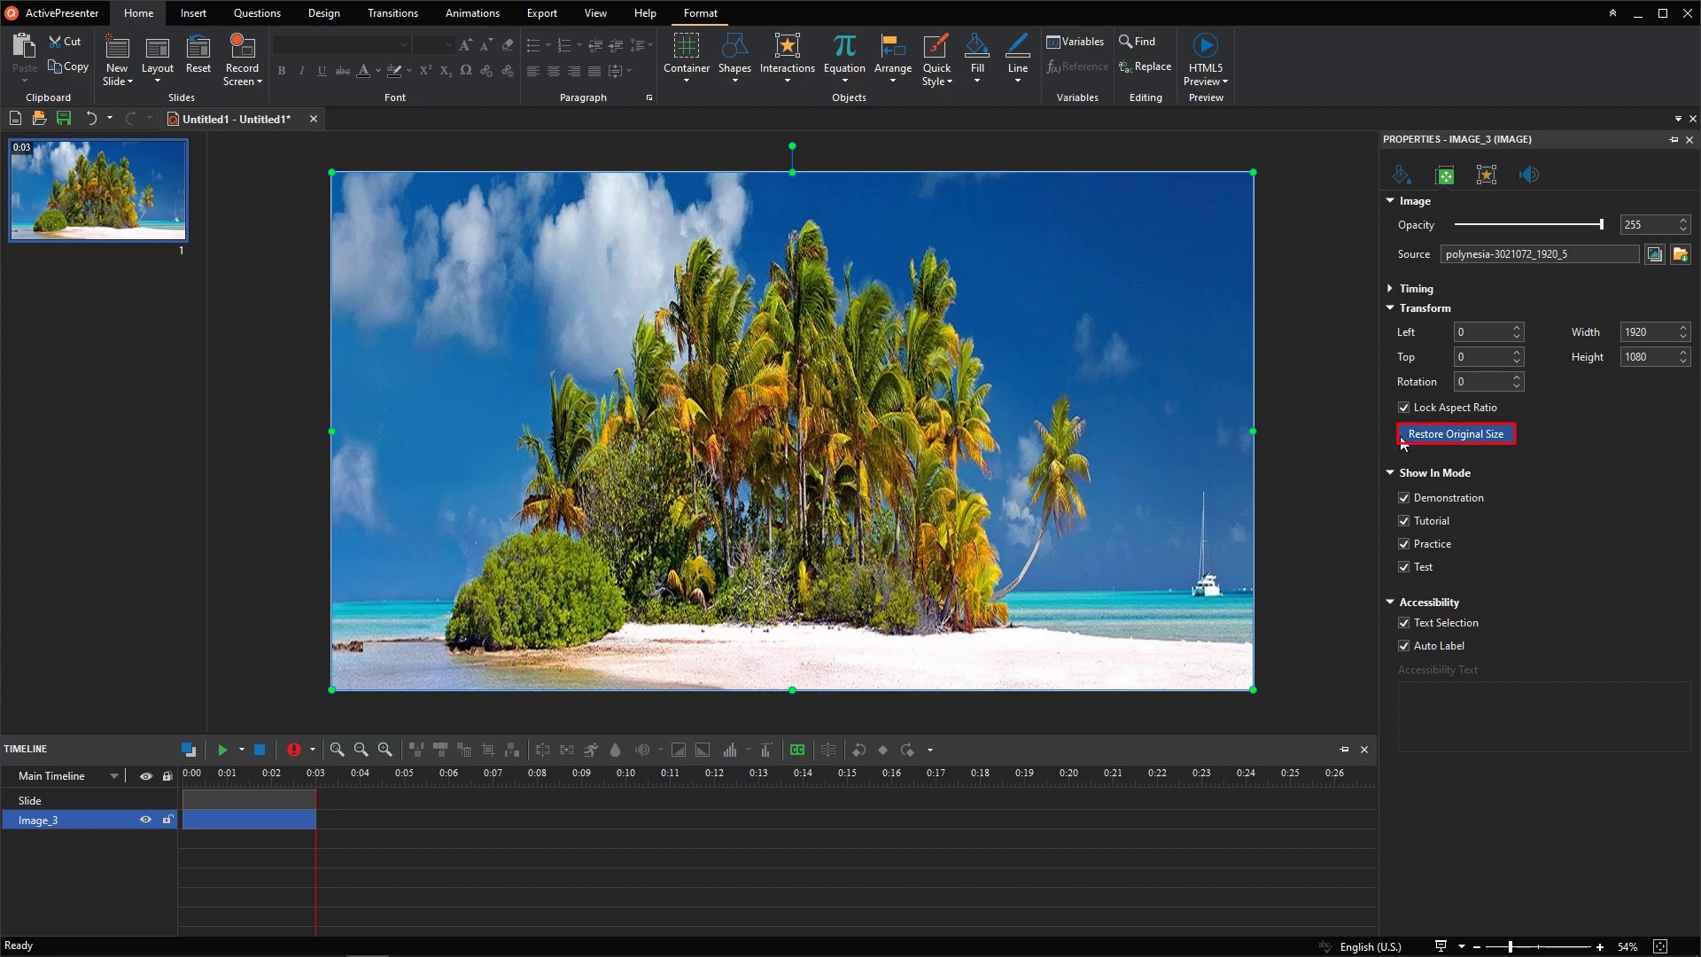
left_click_drag(812, 276, 907, 415)
left_click(1283, 429)
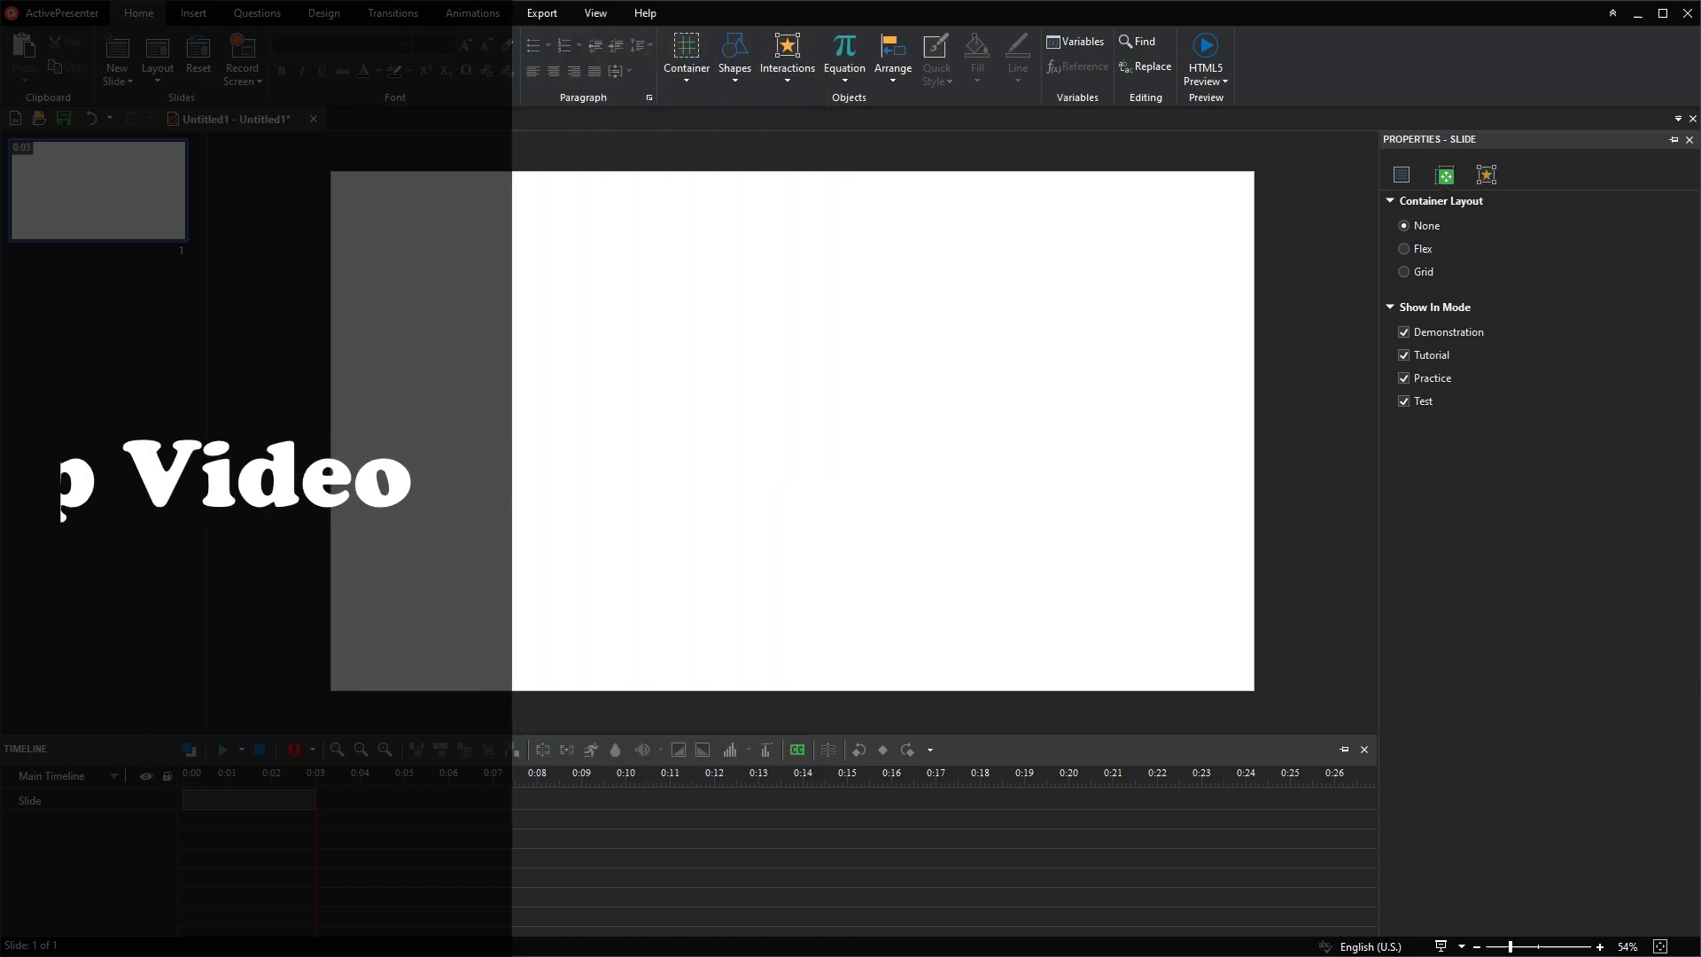
- Insert the video 'Statue Of Liberty - 1366.mp4' onto the blank slide
left_click(193, 14)
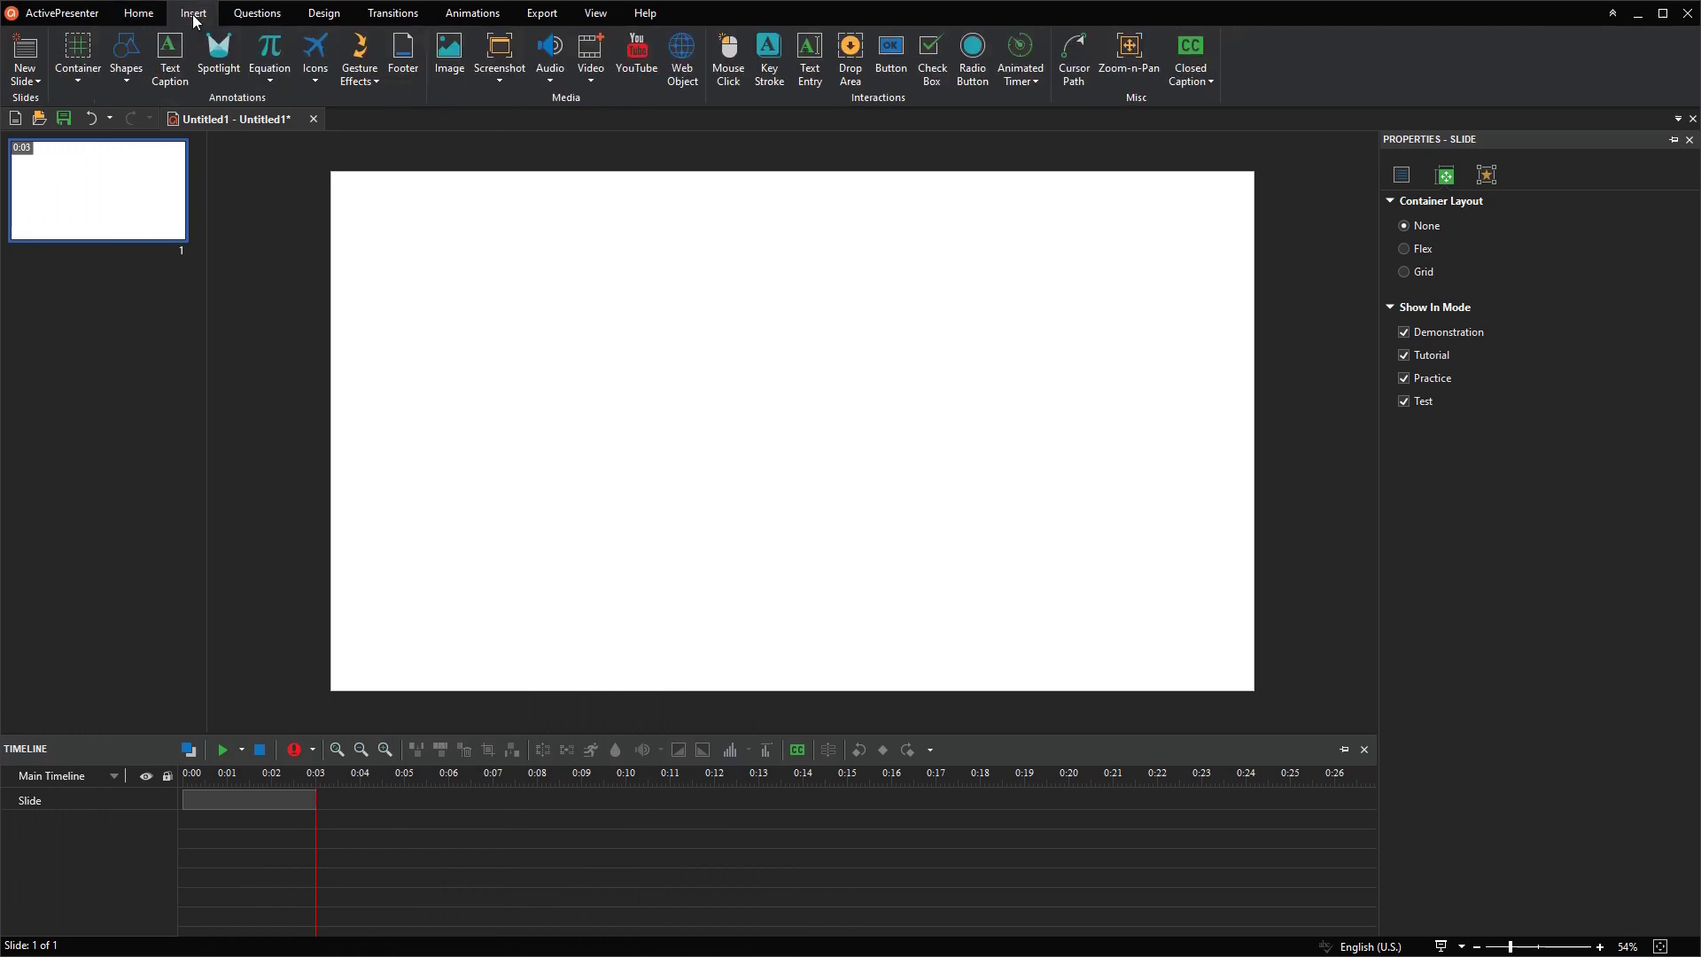
left_click(599, 80)
left_click(444, 173)
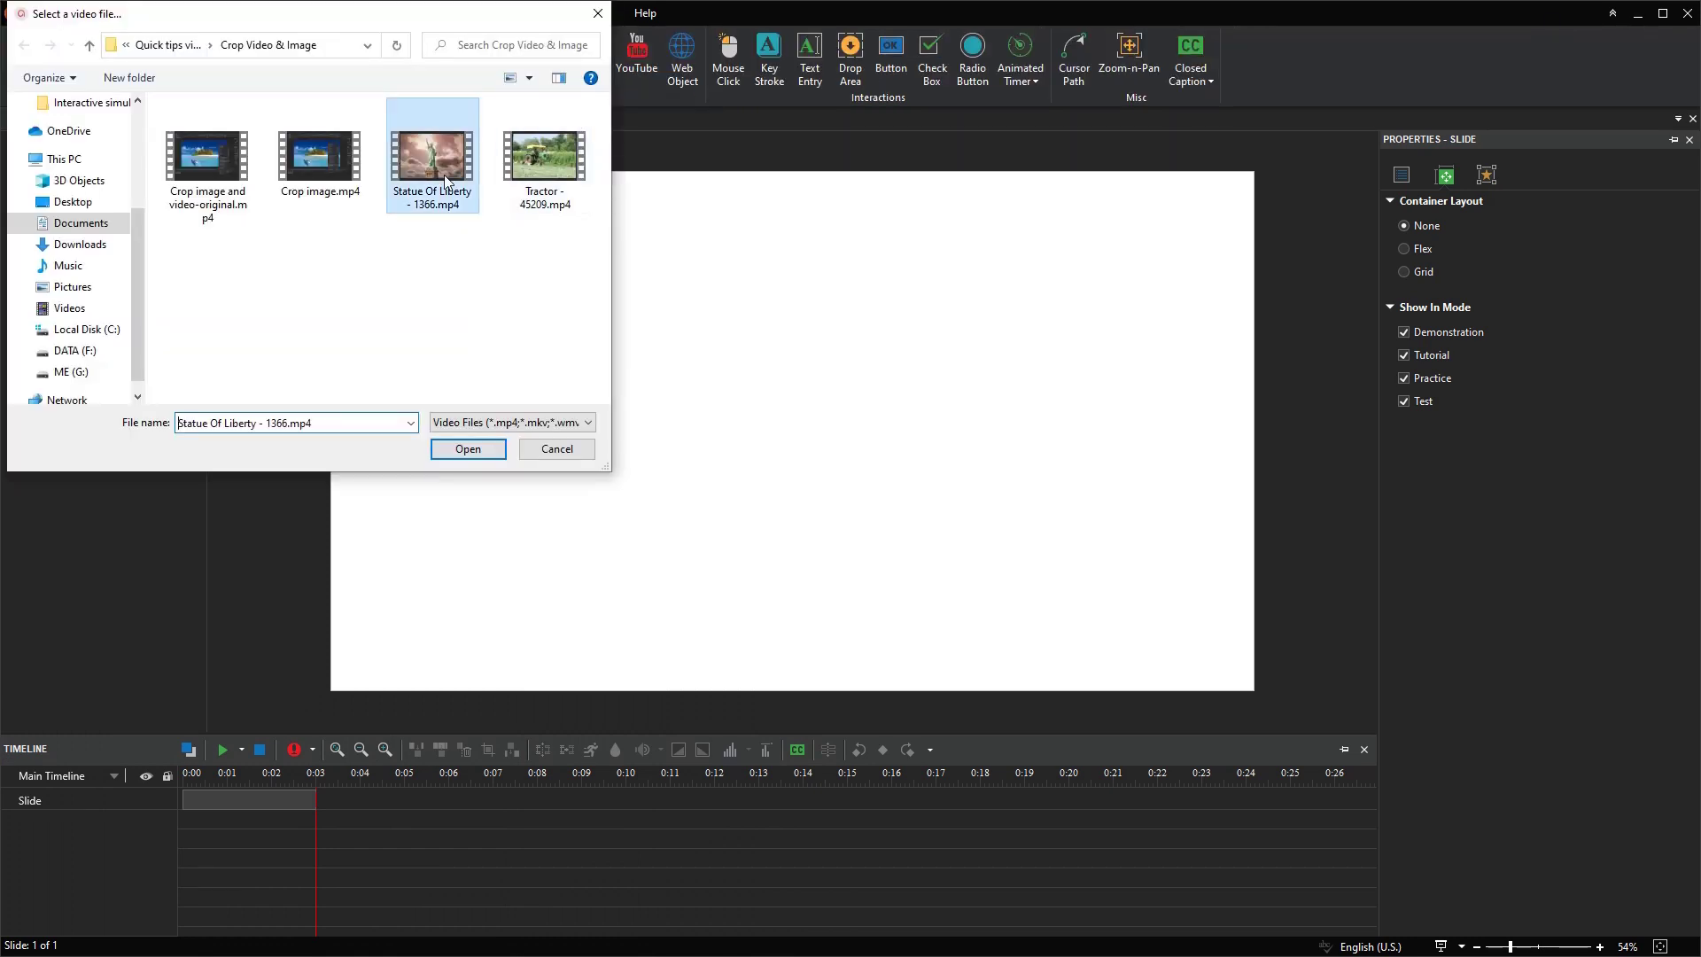
left_click(462, 444)
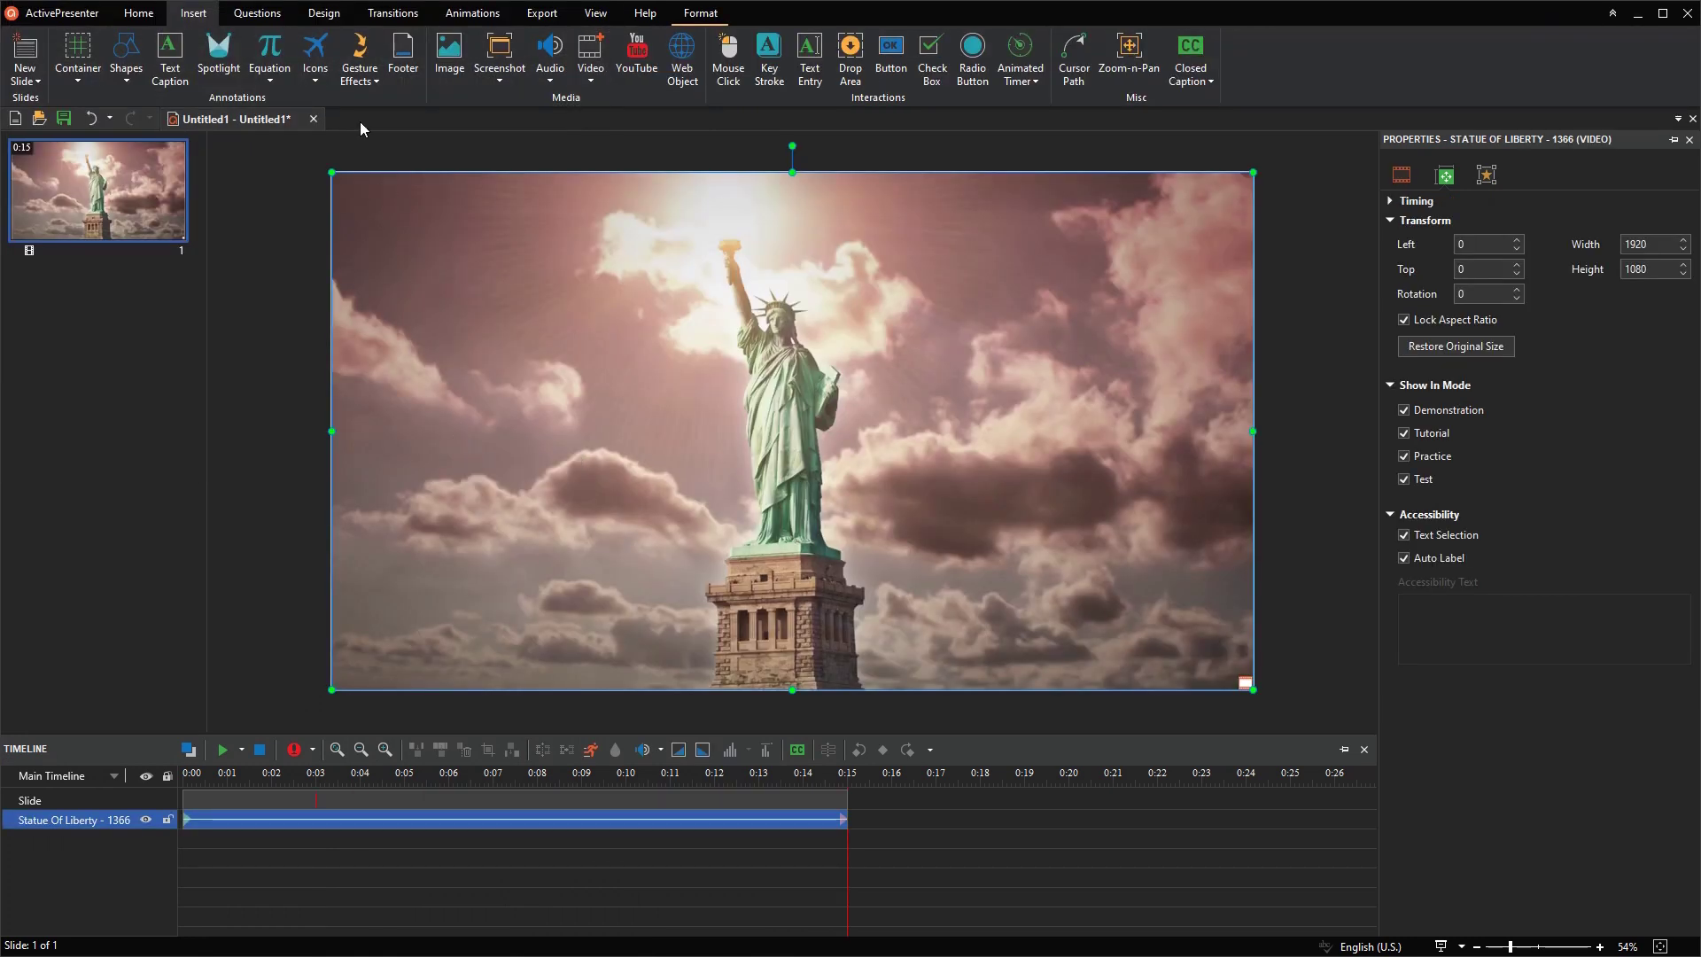
left_click(324, 13)
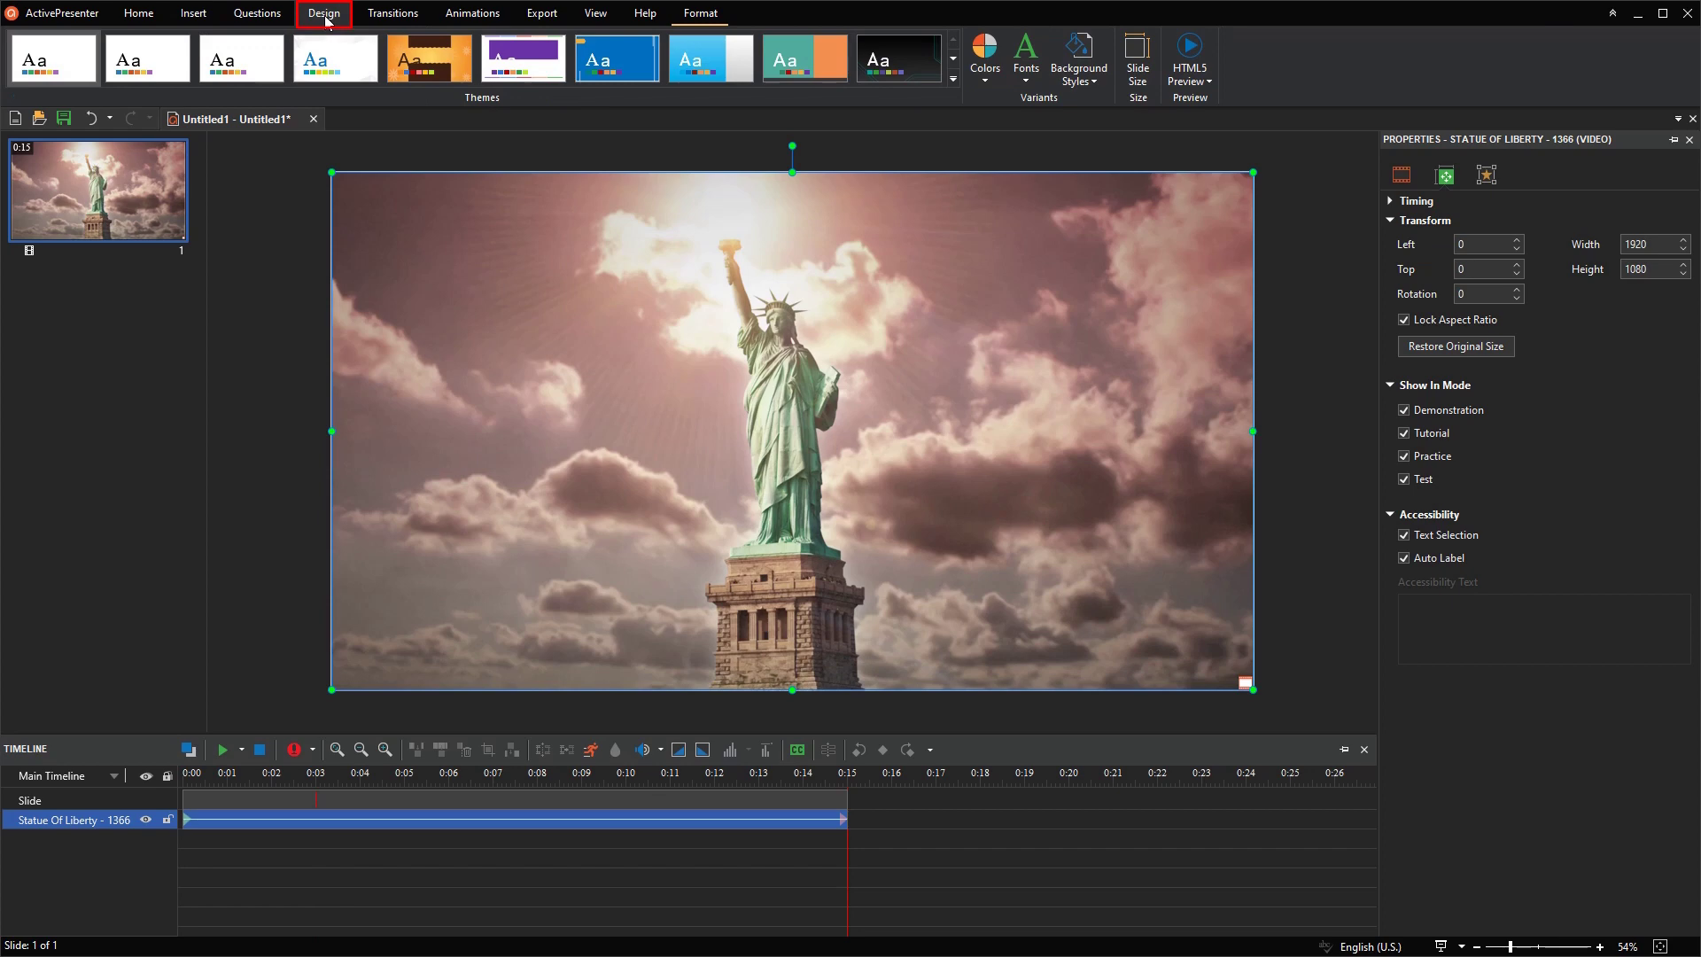
- Resize the slide to 400×800 with aspect ratio unlocked, cropping centred on the statue
left_click(1139, 61)
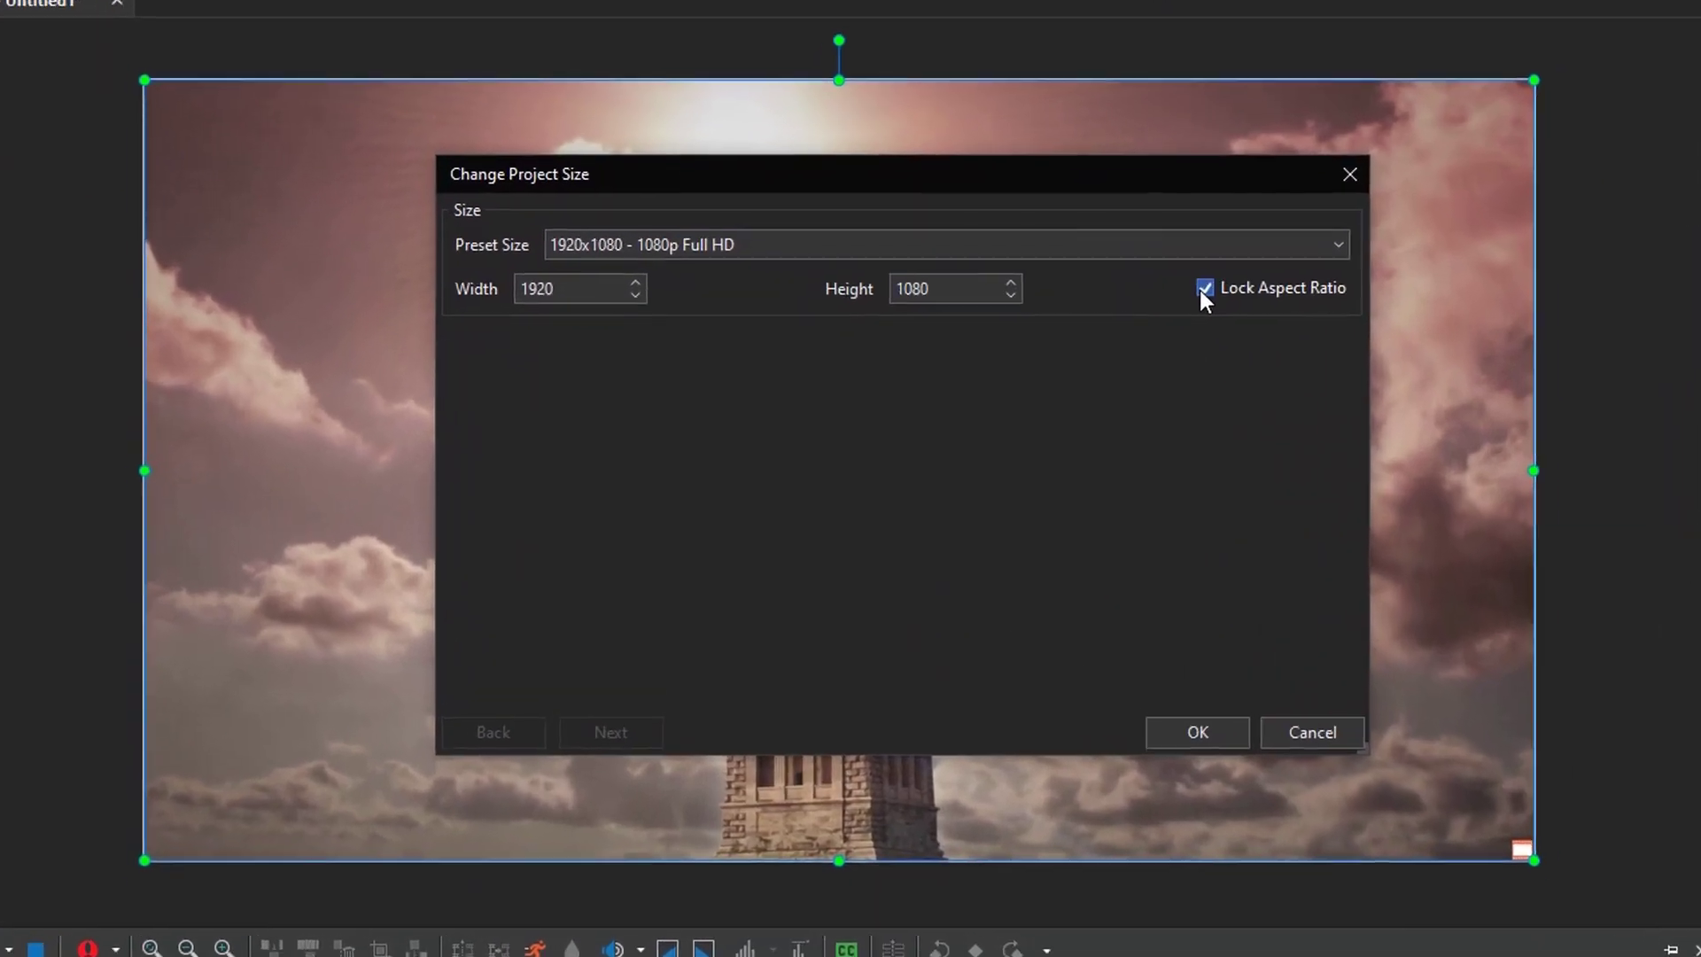
left_click(1212, 284)
double_click(521, 286)
type("4")
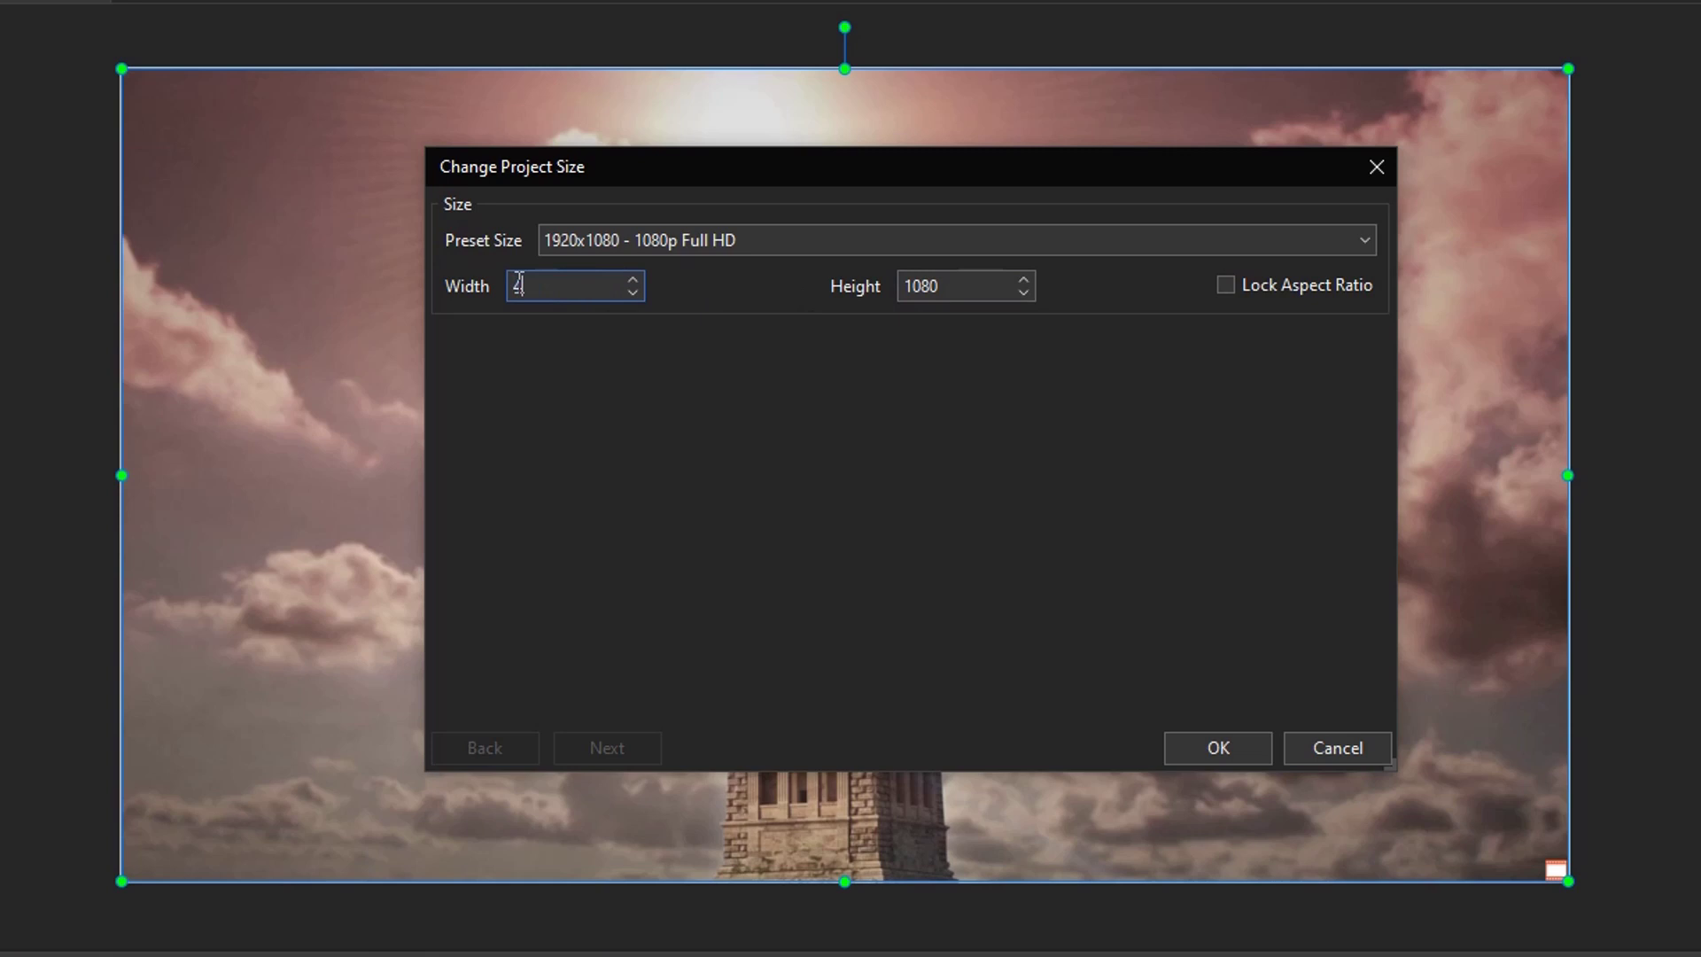
type("00")
double_click(908, 284)
type("800")
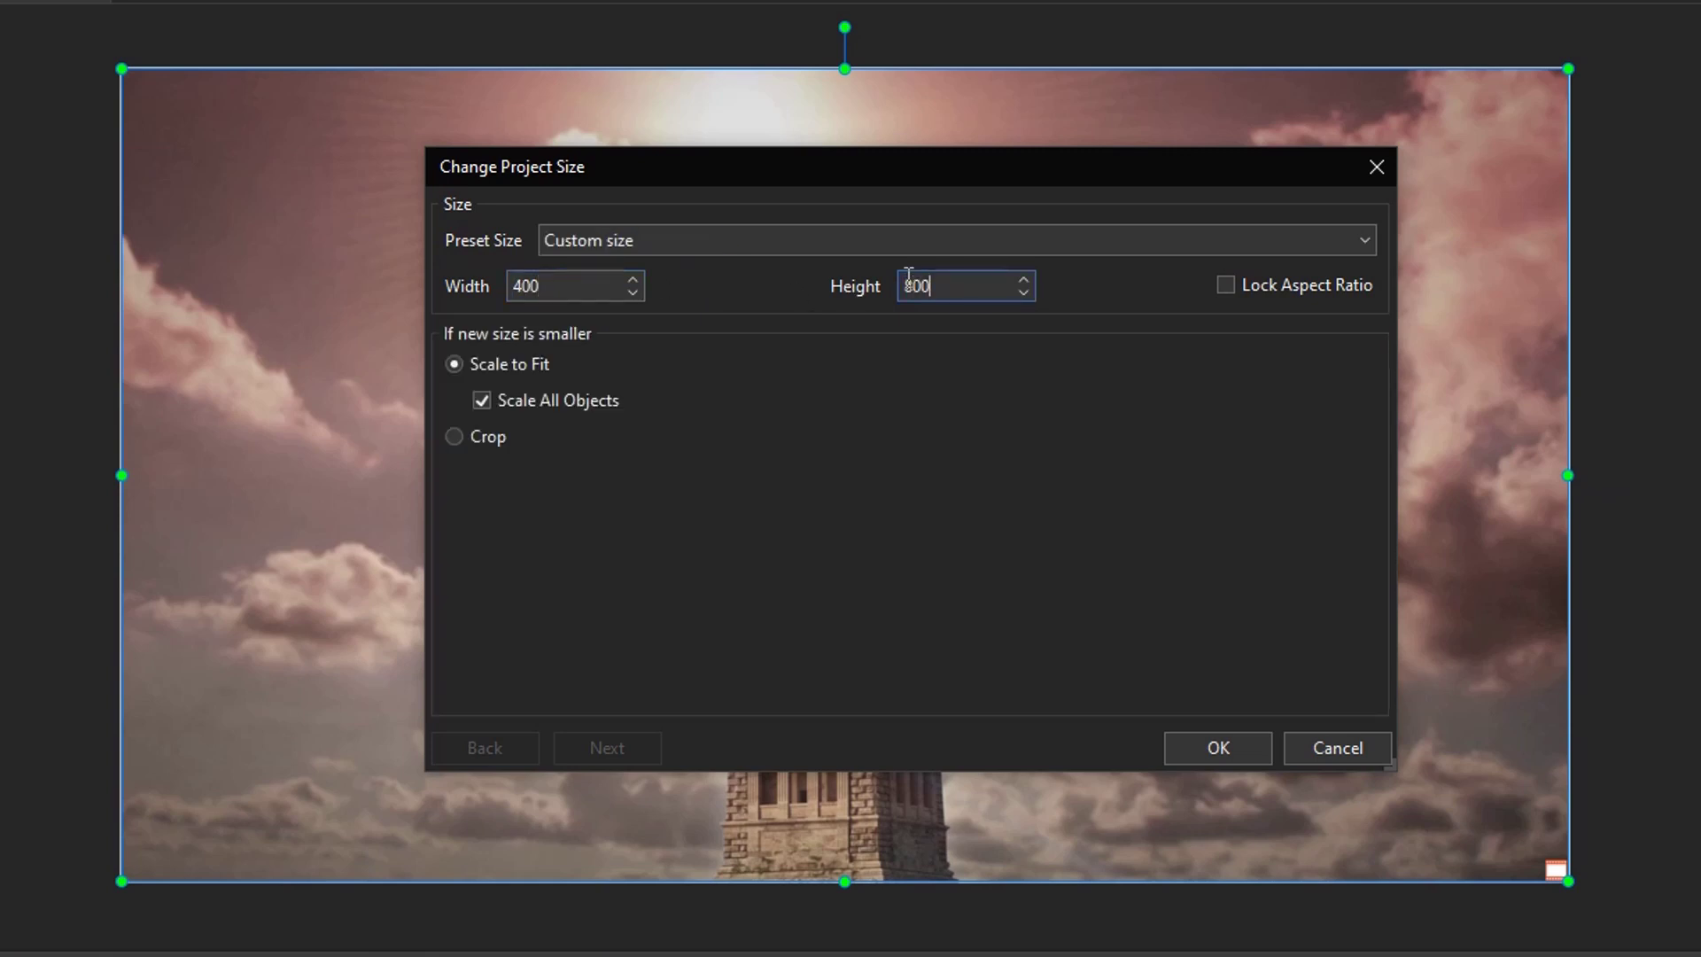
left_click(456, 436)
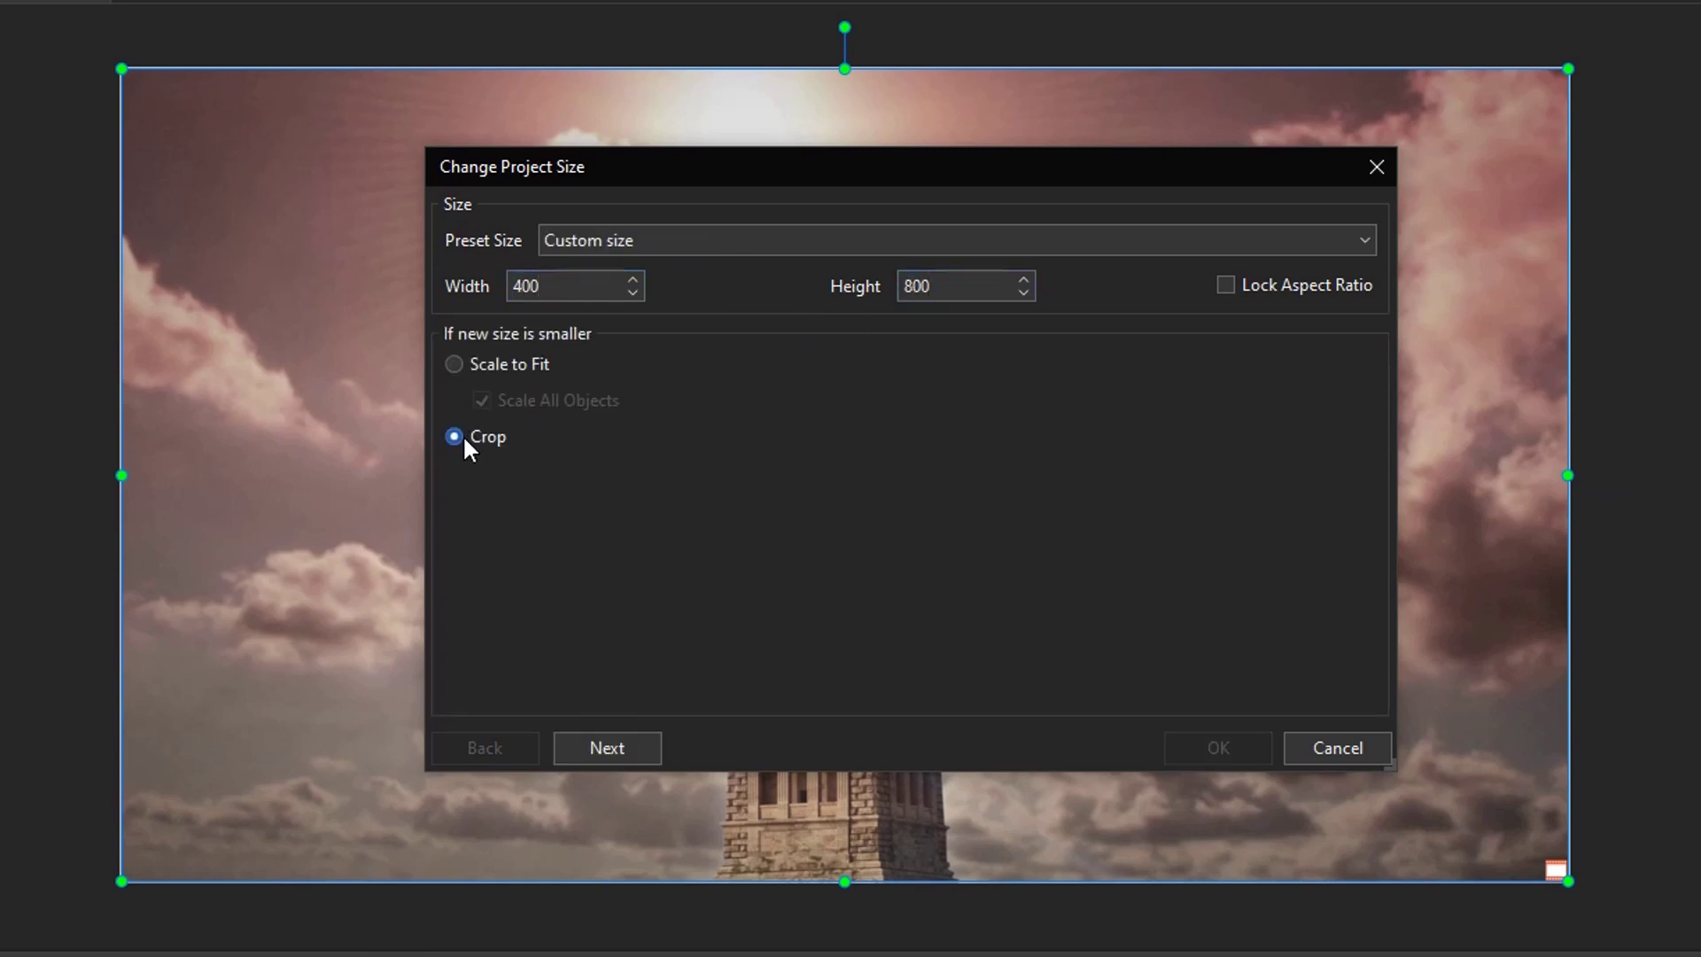
left_click(601, 747)
left_click_drag(635, 378, 890, 412)
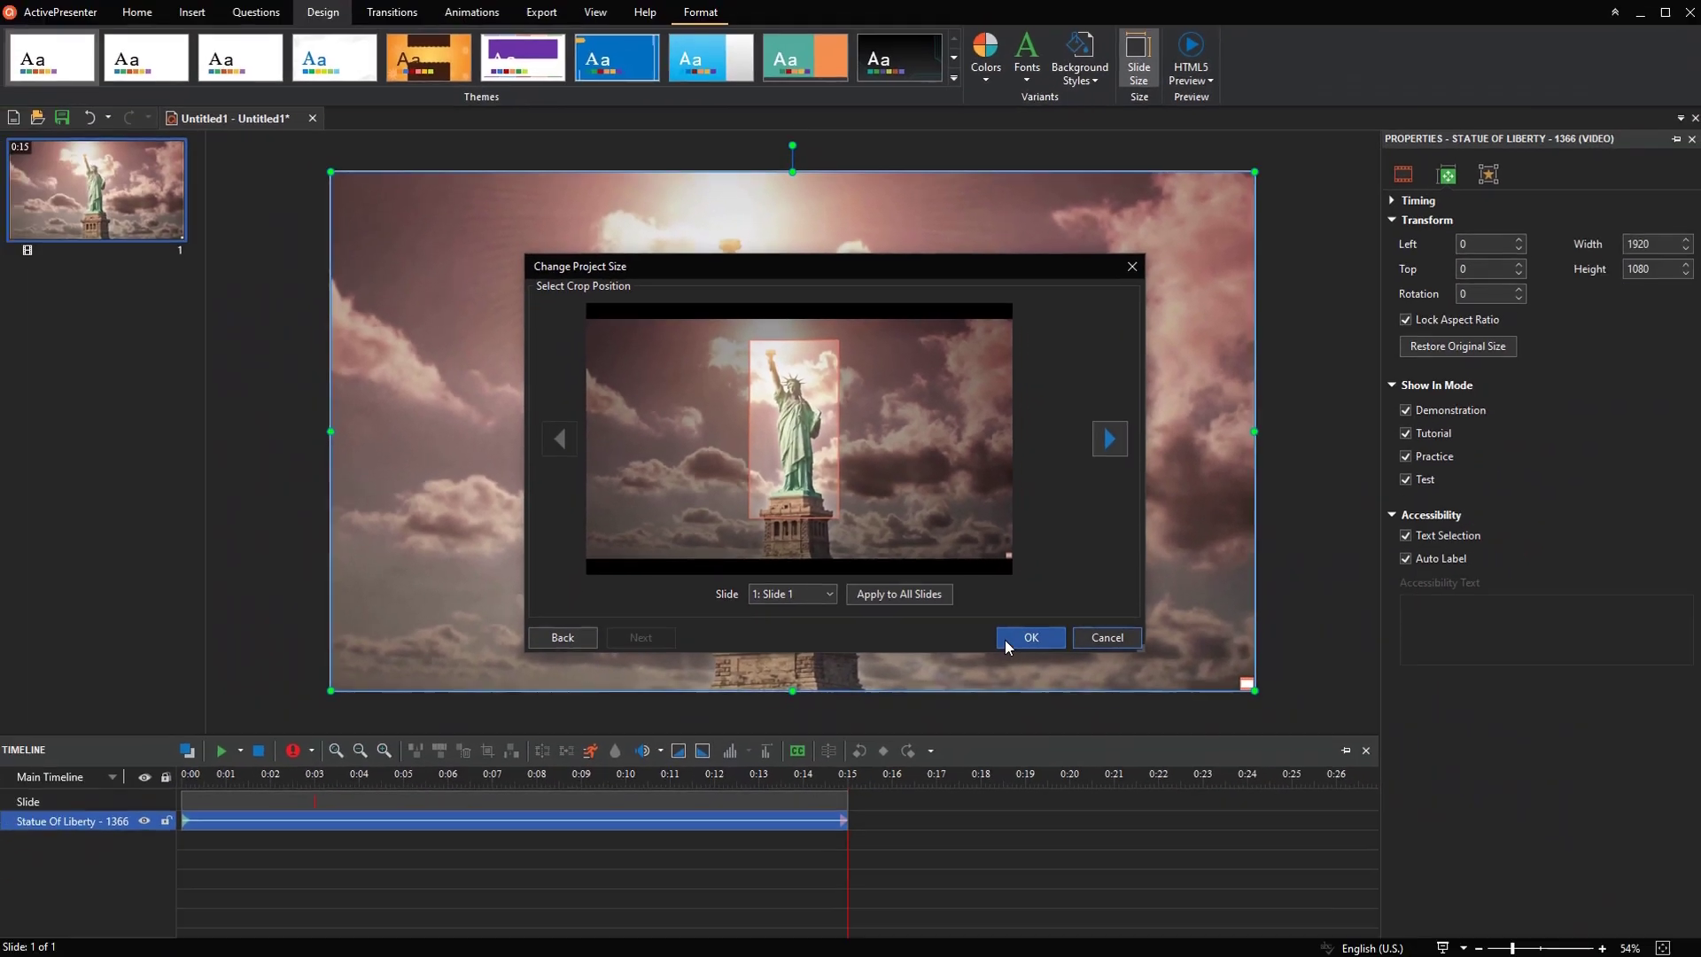
left_click(1004, 638)
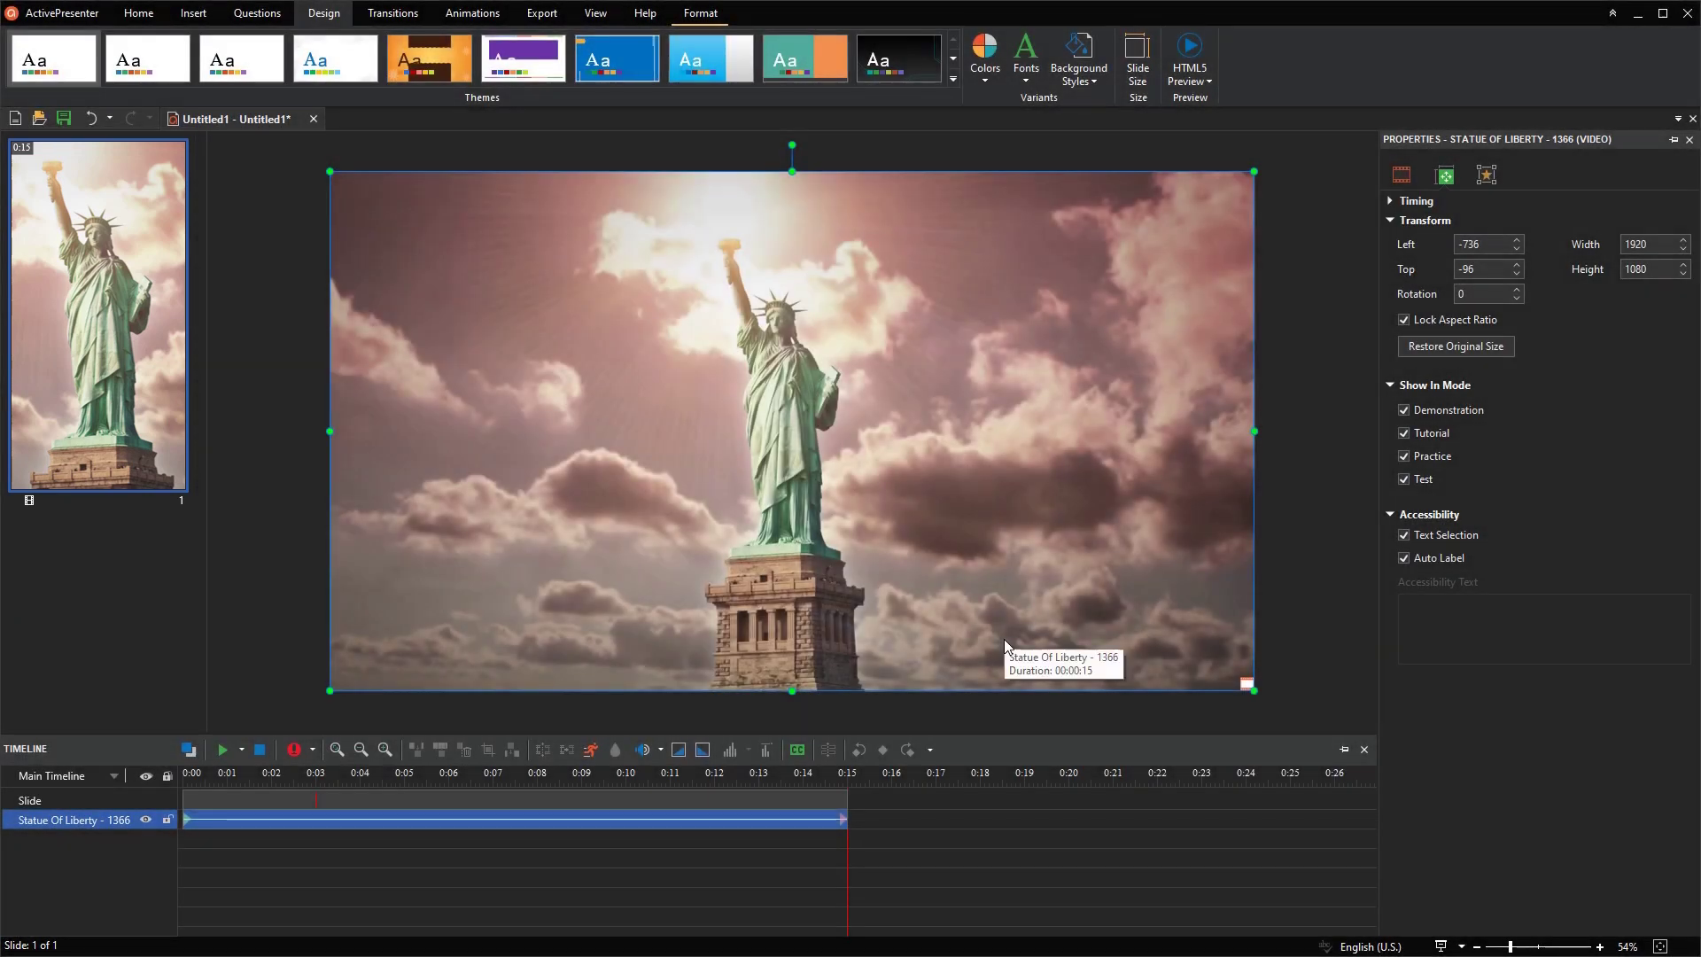
- Export the project as a video, accepting the export settings
left_click(542, 14)
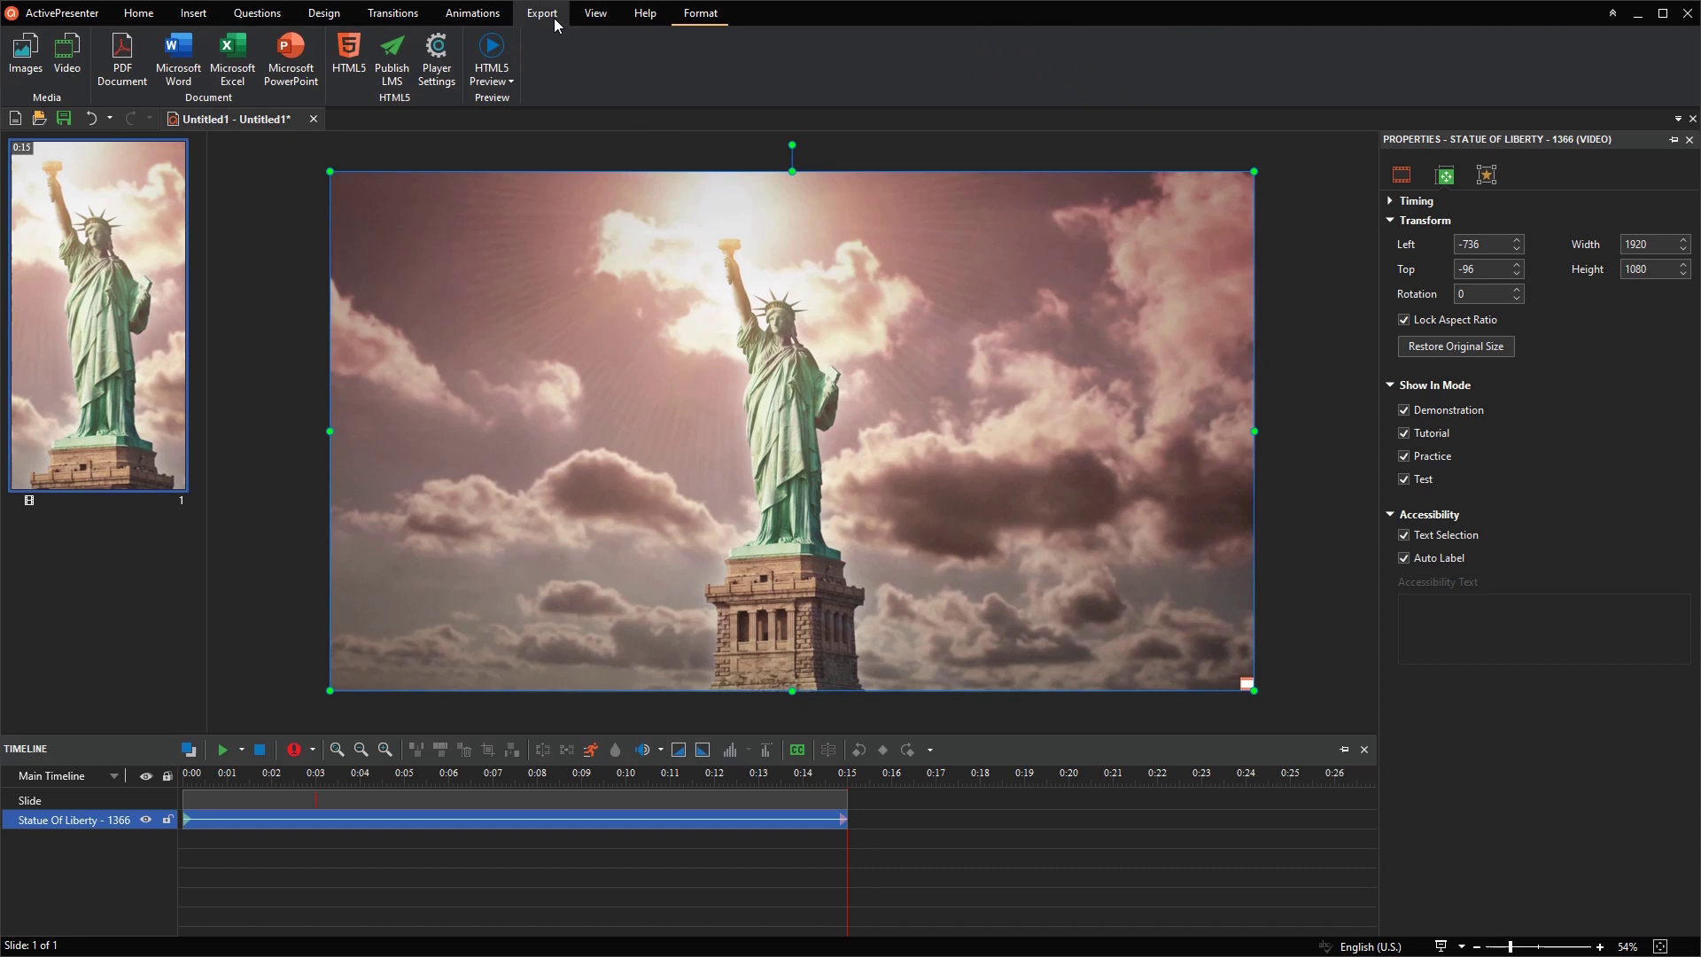
left_click(67, 59)
left_click(834, 703)
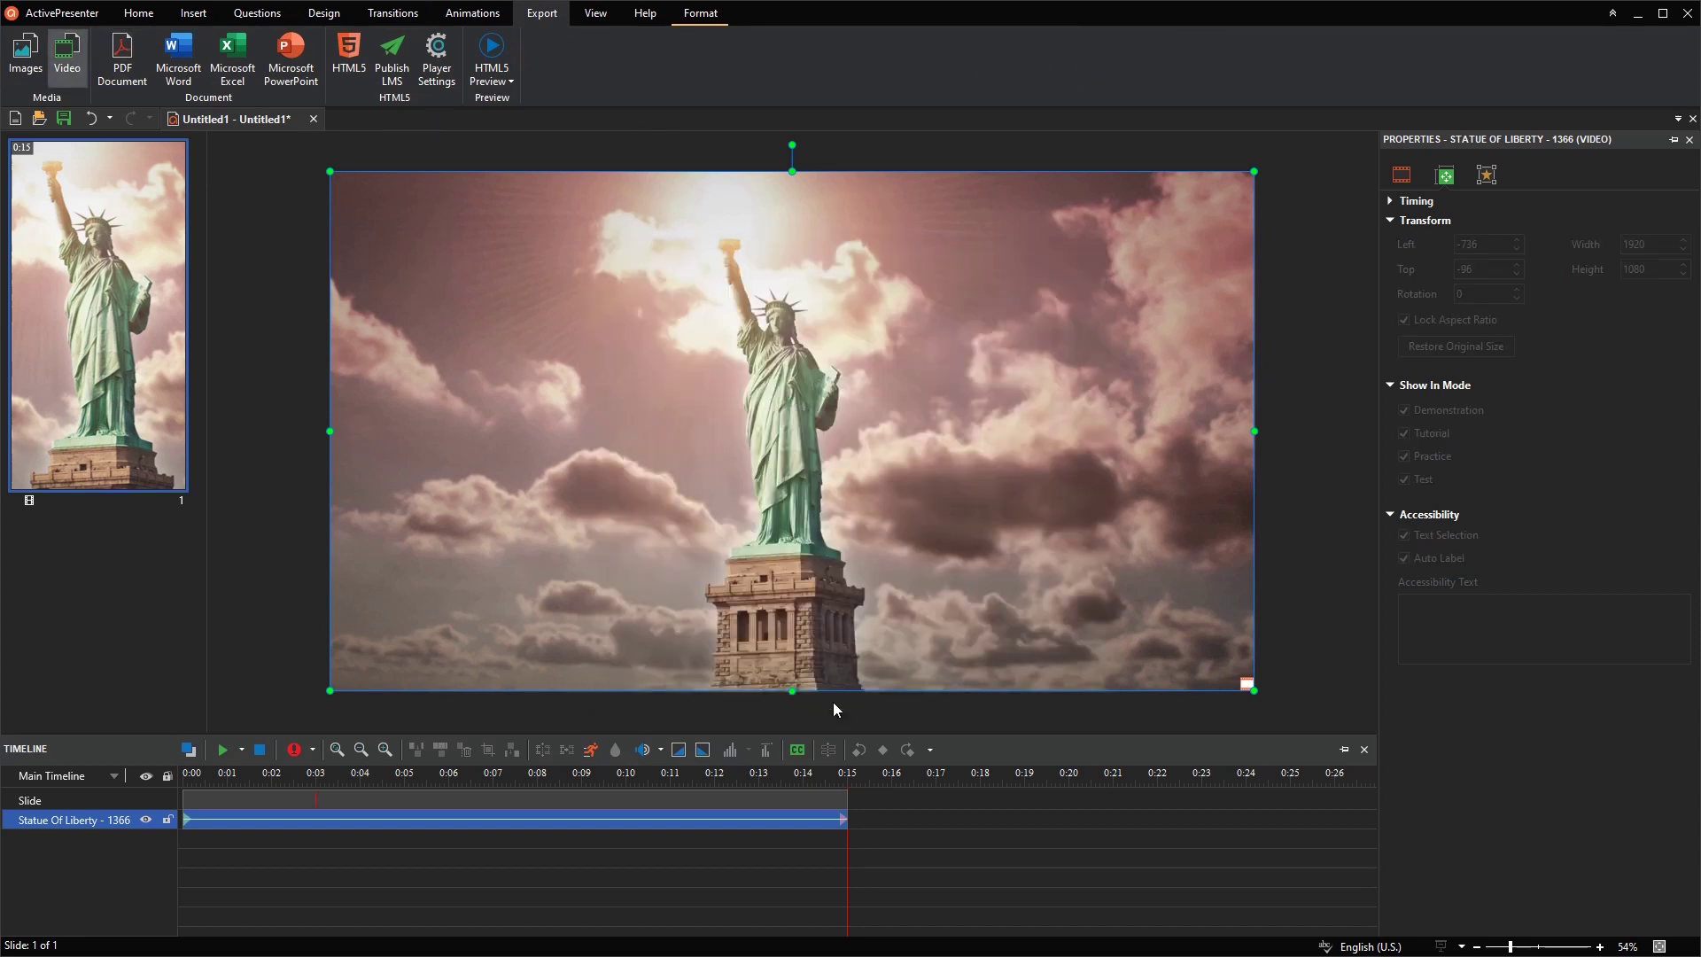